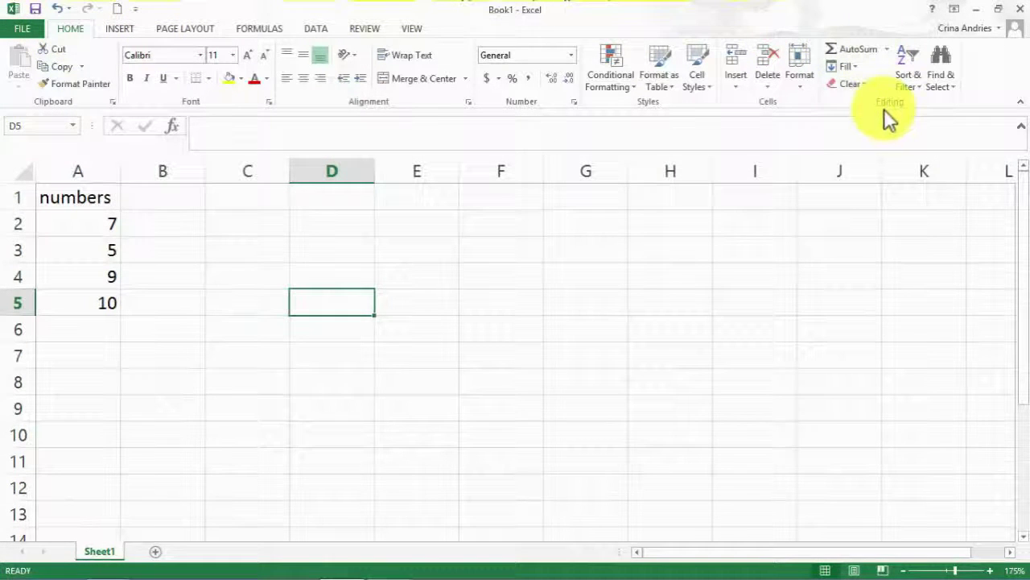
# Look over the AutoSum function choices and the full function list offered by Insert Function
pyautogui.click(887, 52)
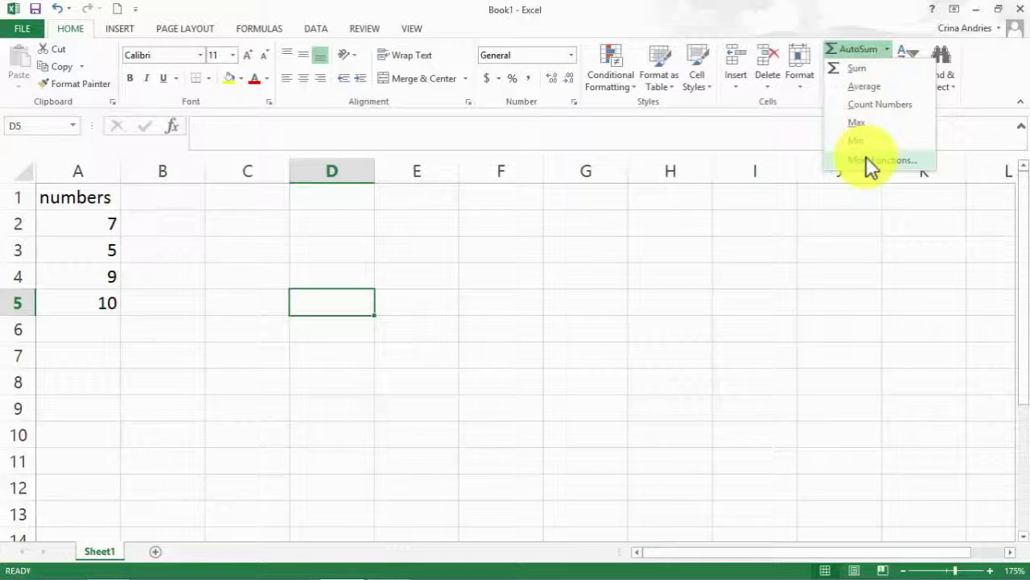
pyautogui.press('Escape')
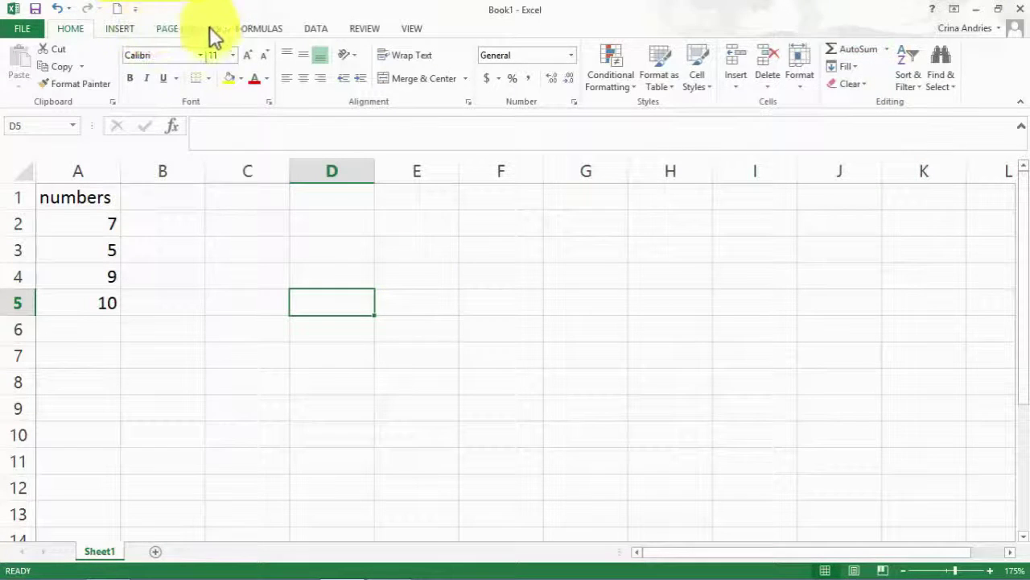
pyautogui.click(258, 30)
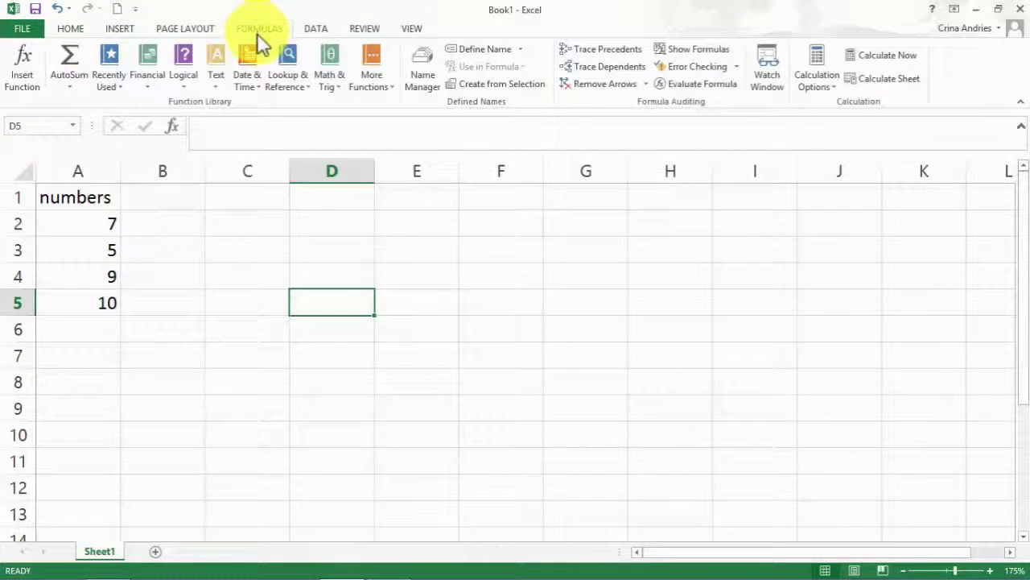
pyautogui.click(19, 85)
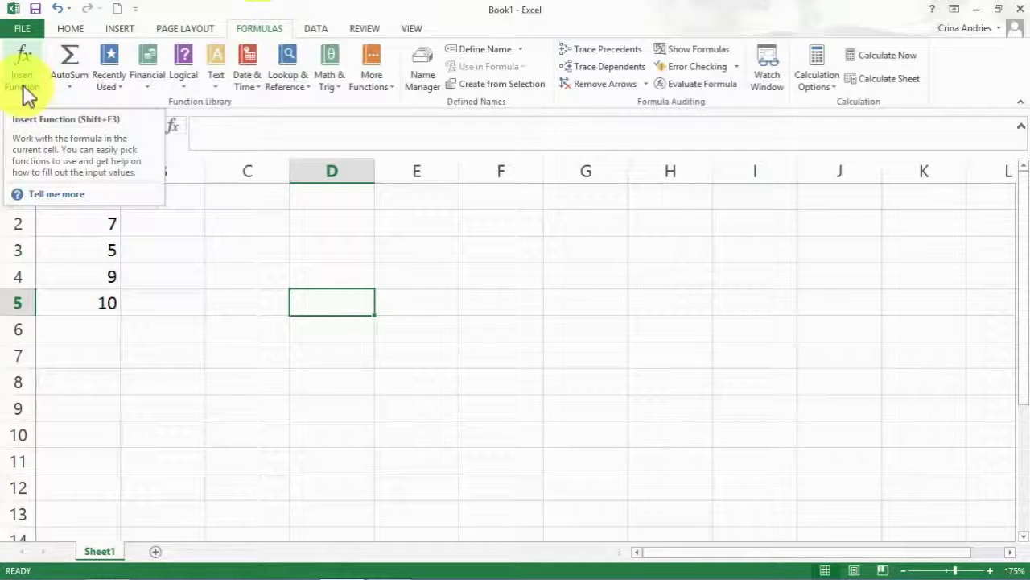
pyautogui.click(23, 85)
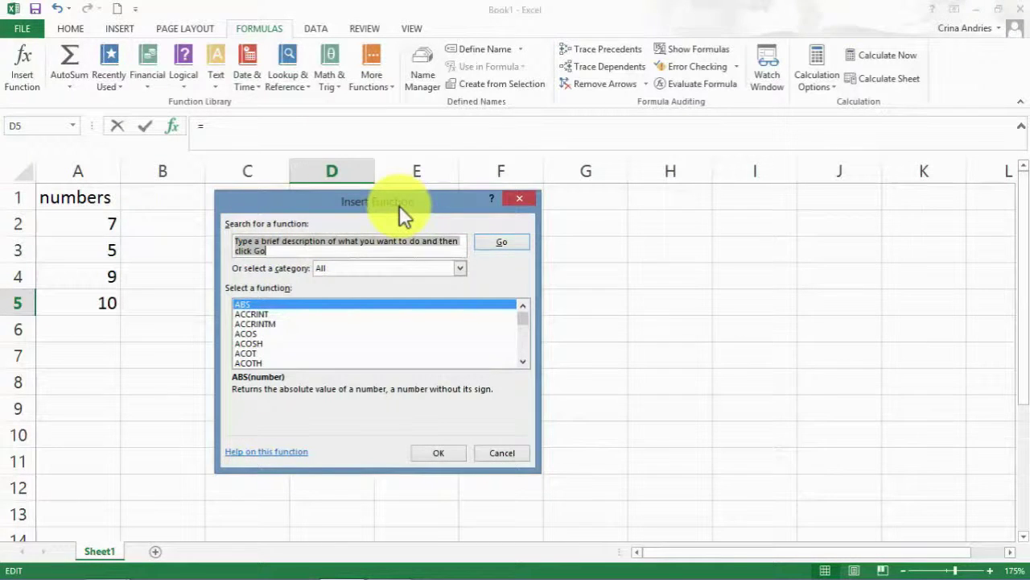
pyautogui.click(526, 199)
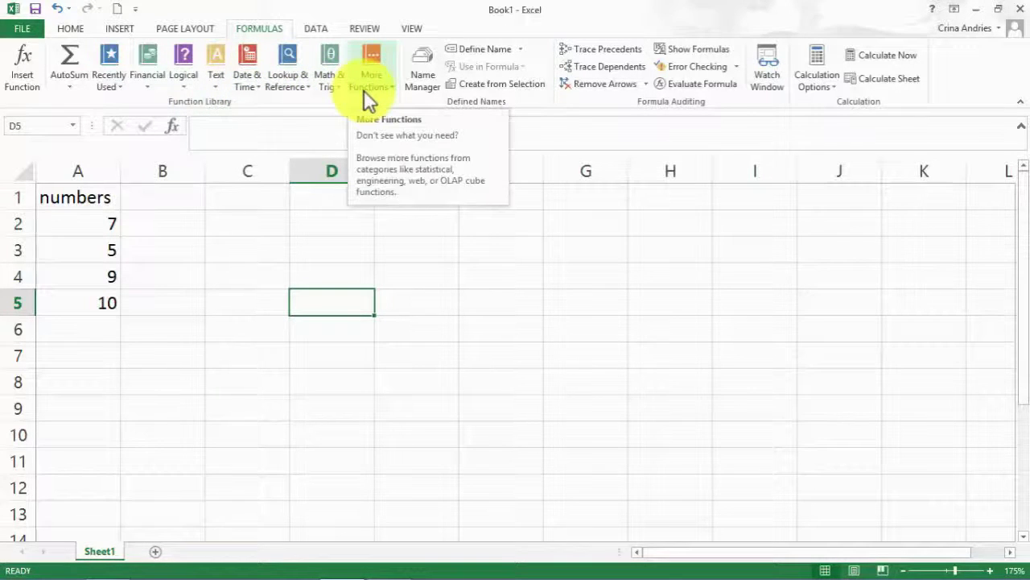
# Use AutoSum to enter the formula =SUM(A5:C5) in cell D5
pyautogui.click(71, 74)
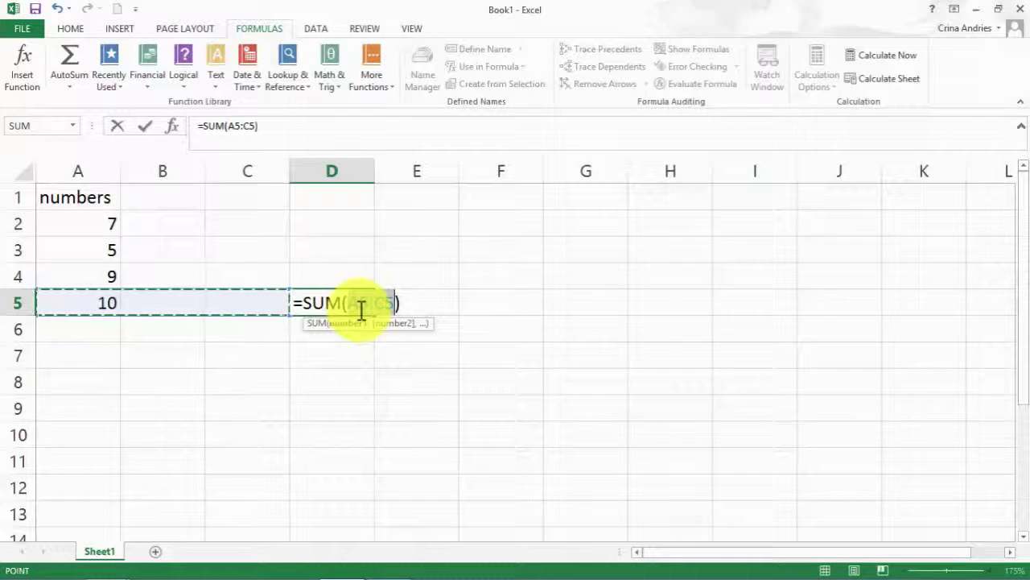
pyautogui.hotkey('ctrl', 'Return')
pyautogui.press('Return')
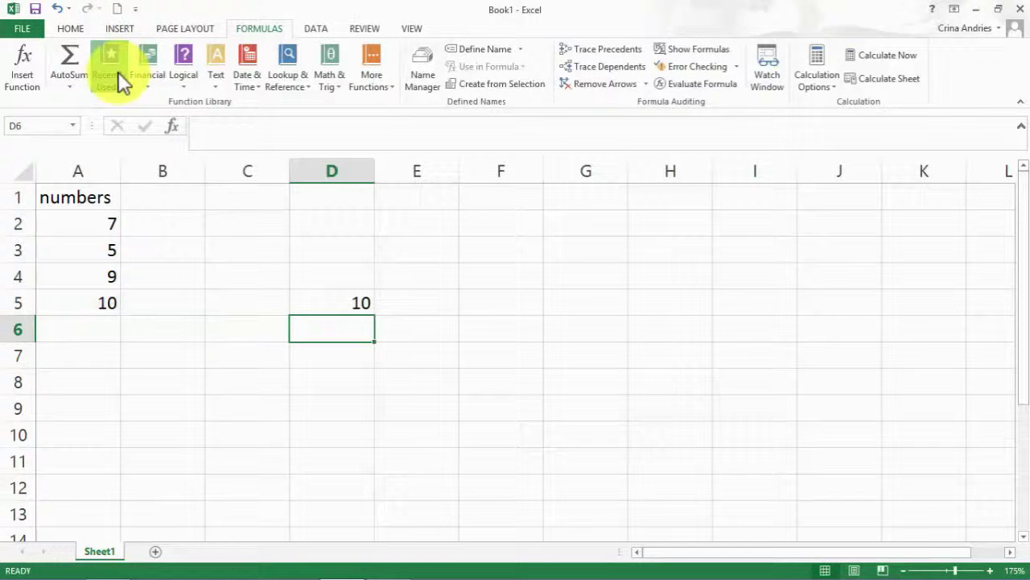
# Examine the function library categories: Recently Used, Financial, Logical, Text, Date & Time, Lookup & Reference, Math & Trig and More Functions
pyautogui.click(118, 71)
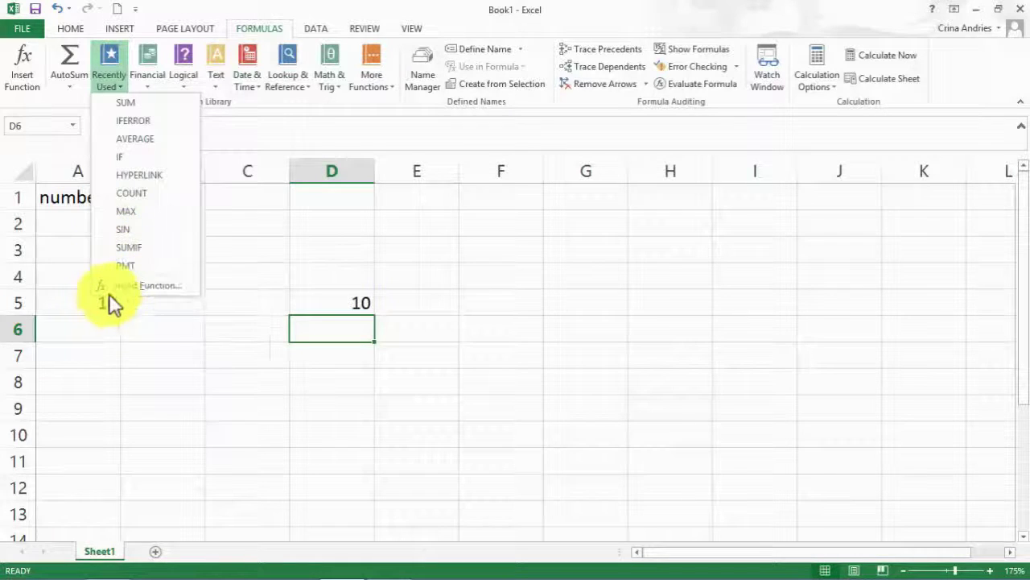
pyautogui.click(147, 85)
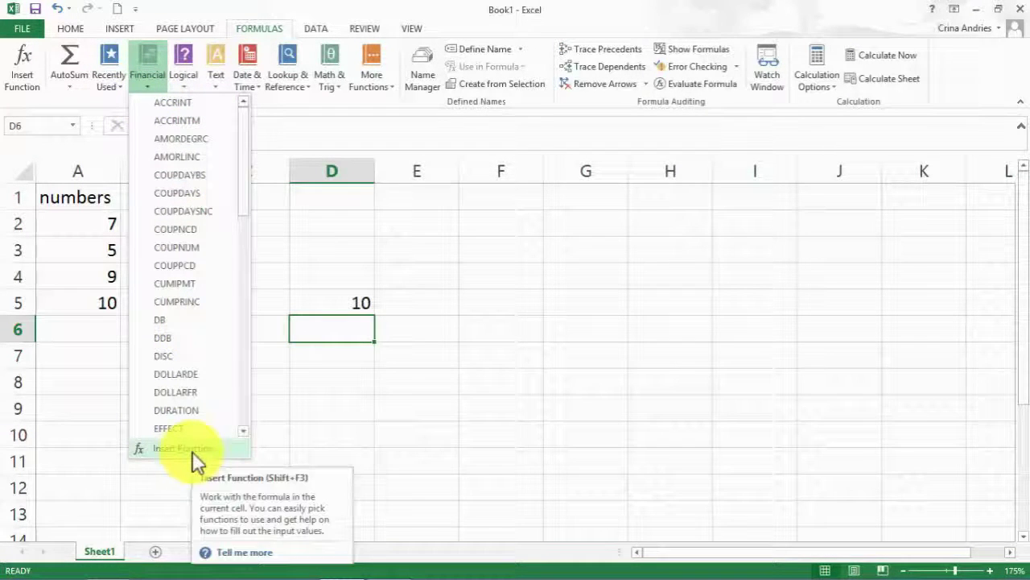
pyautogui.click(190, 72)
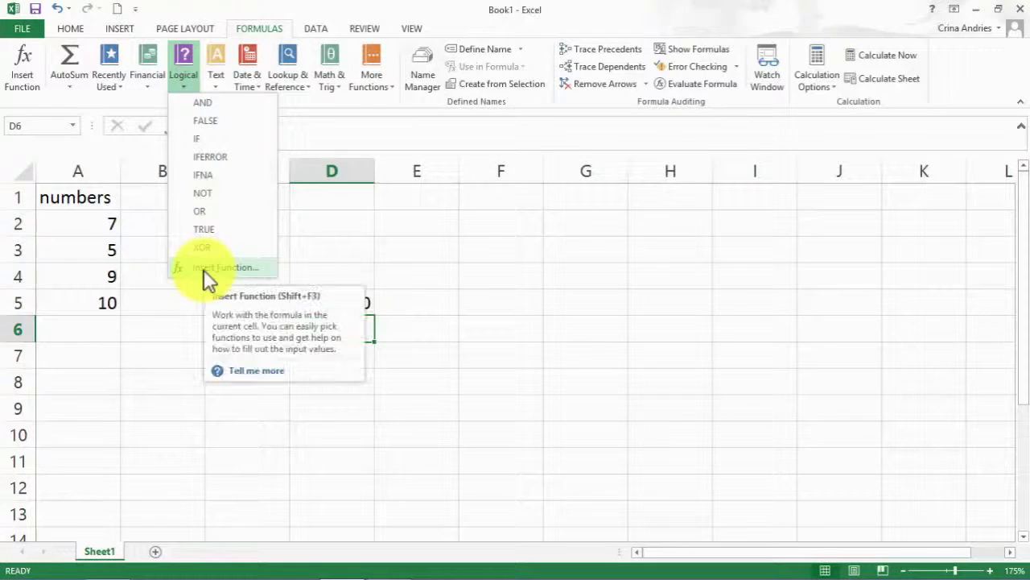
pyautogui.click(221, 64)
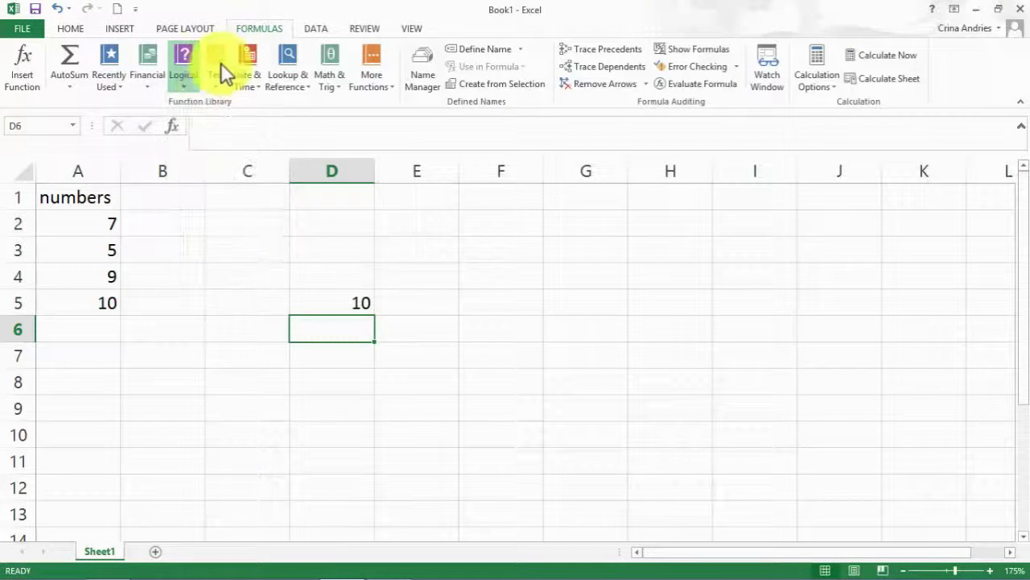
pyautogui.click(221, 64)
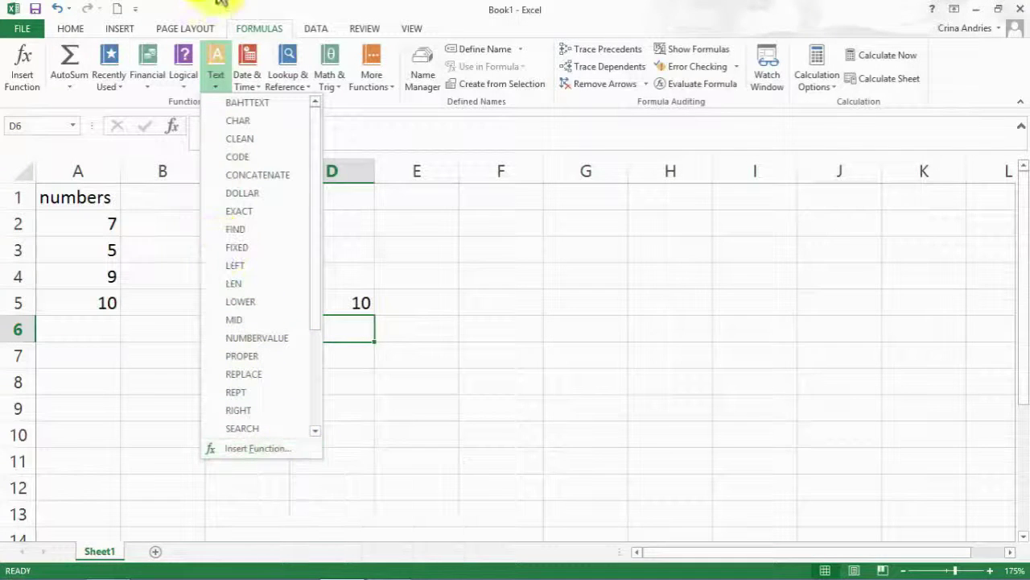
pyautogui.click(253, 56)
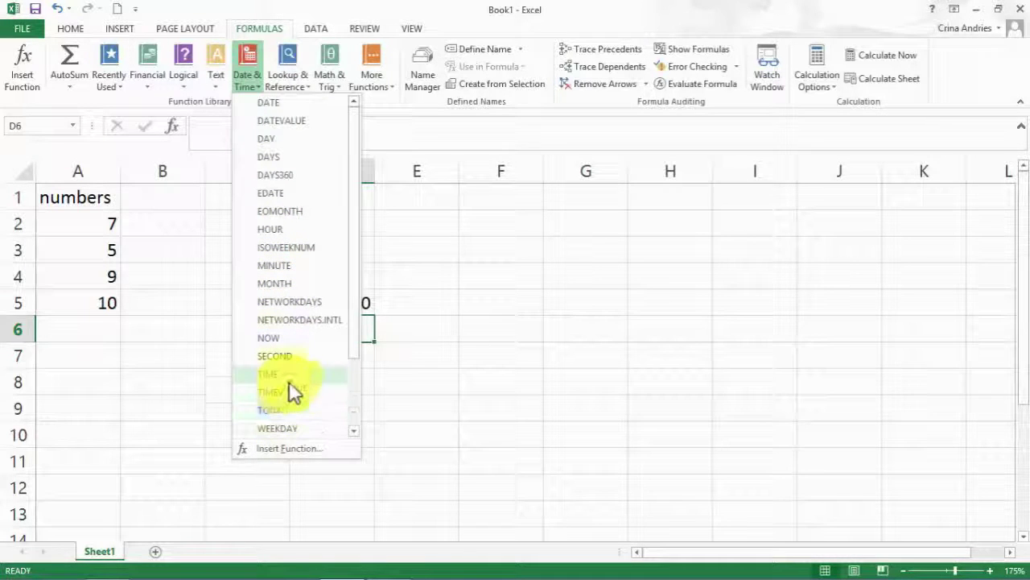
pyautogui.click(293, 81)
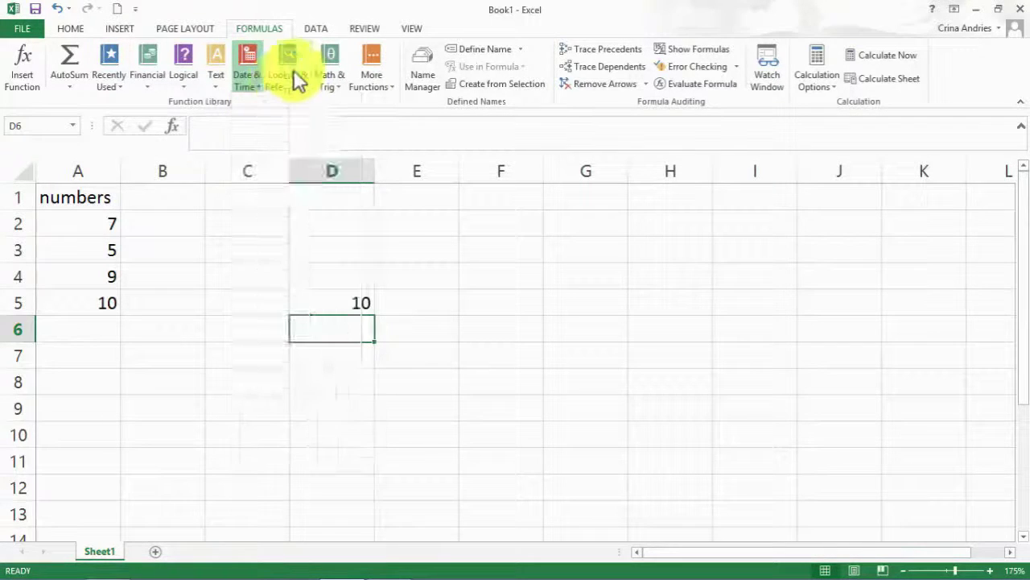
pyautogui.click(294, 80)
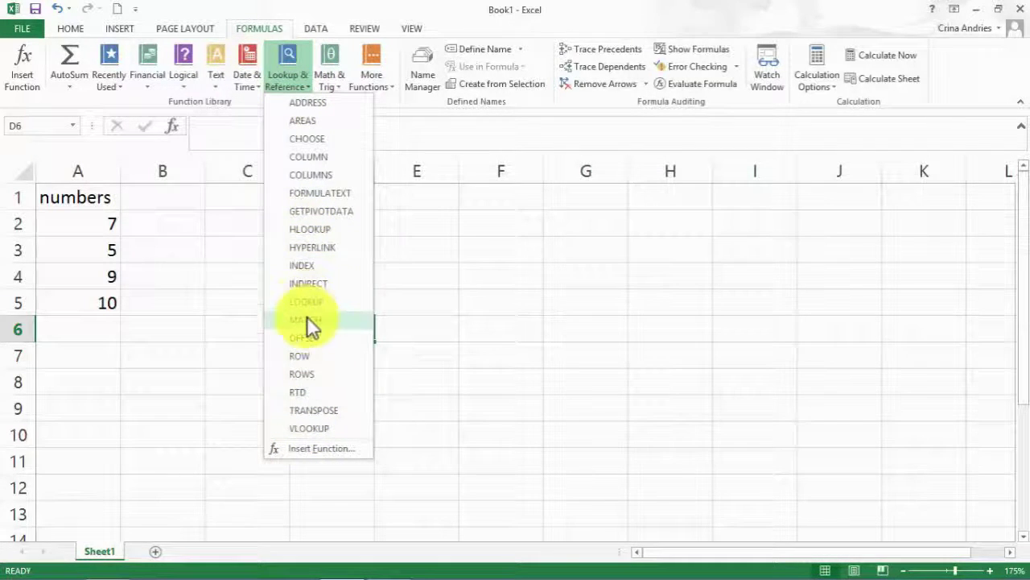
pyautogui.click(330, 75)
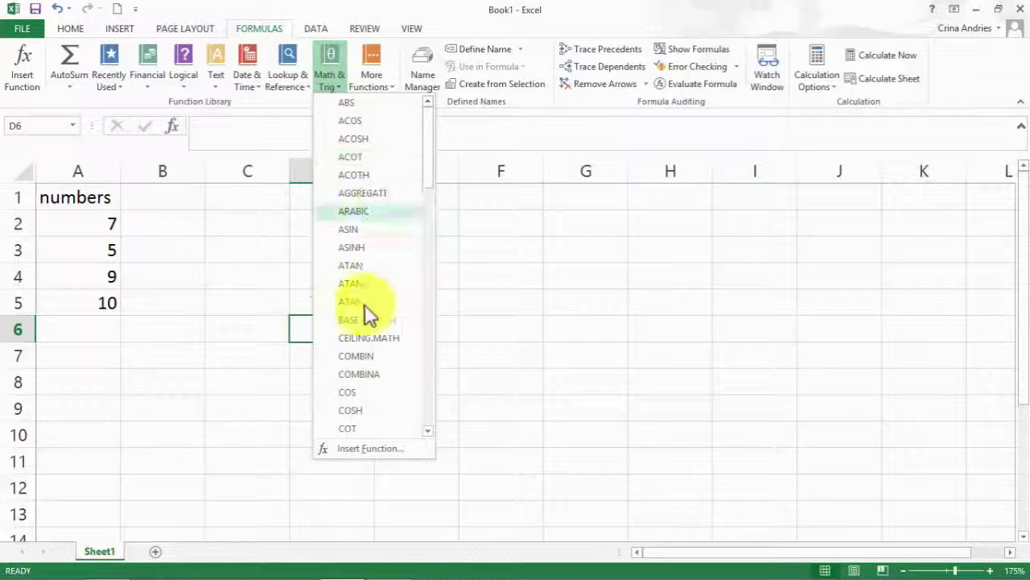
pyautogui.moveTo(426, 137); pyautogui.dragTo(410, 384)
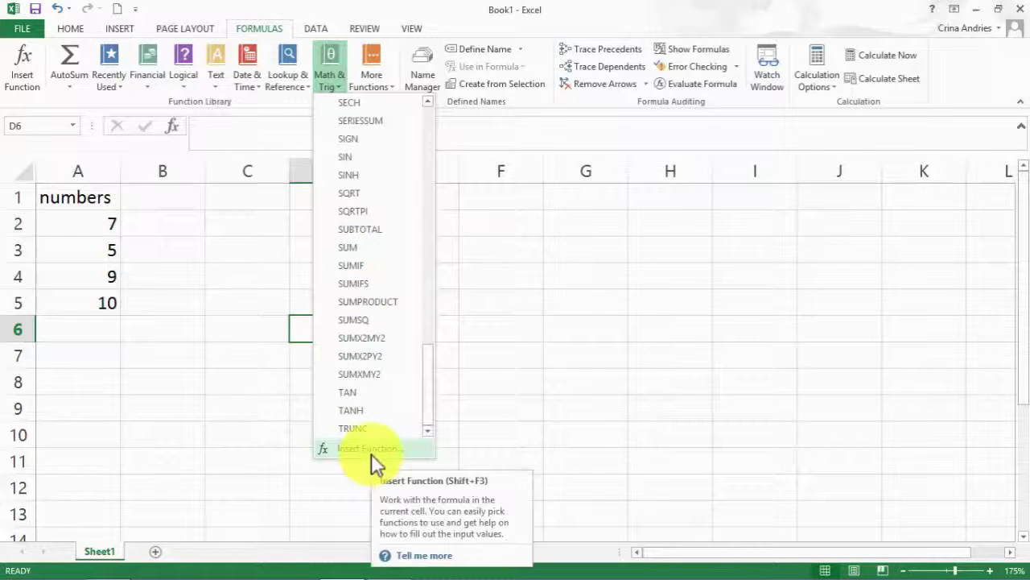
pyautogui.click(373, 72)
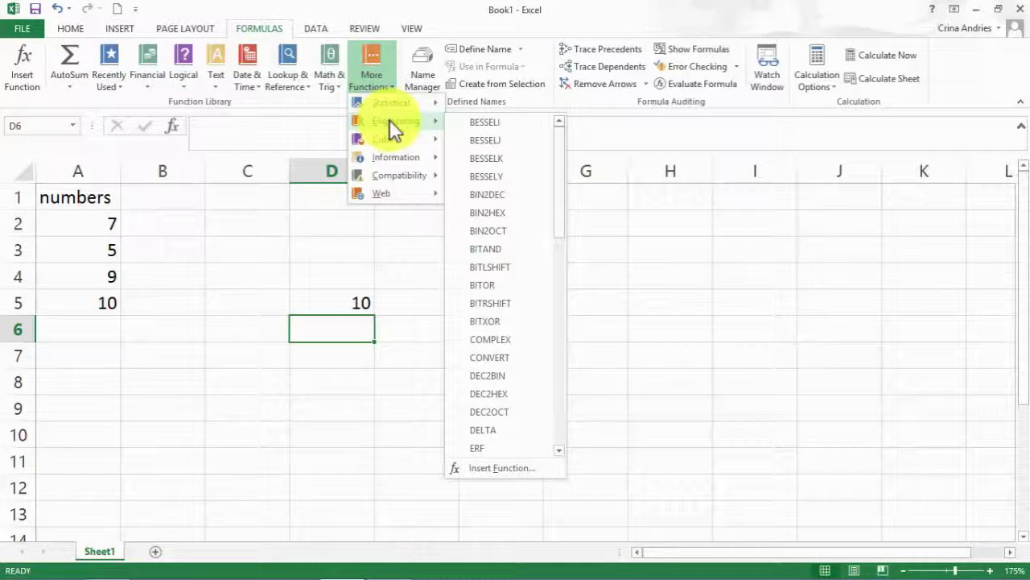
pyautogui.moveTo(399, 143)
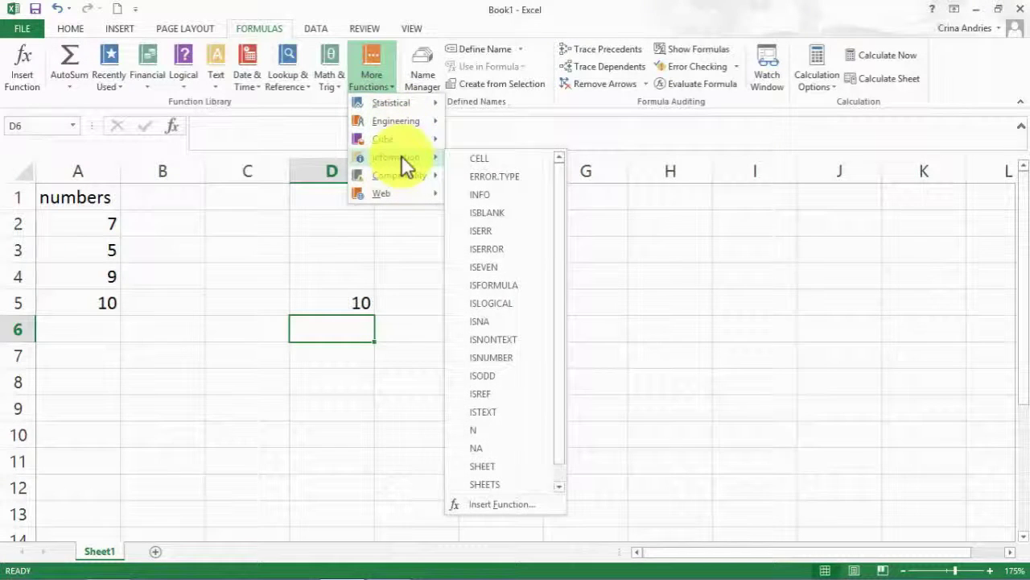
pyautogui.moveTo(407, 177)
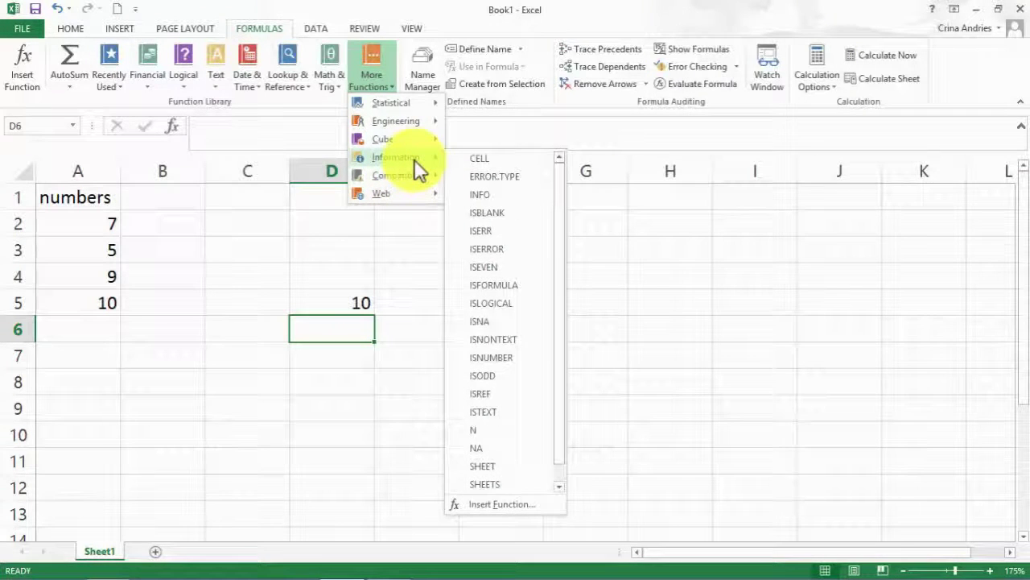
pyautogui.click(214, 232)
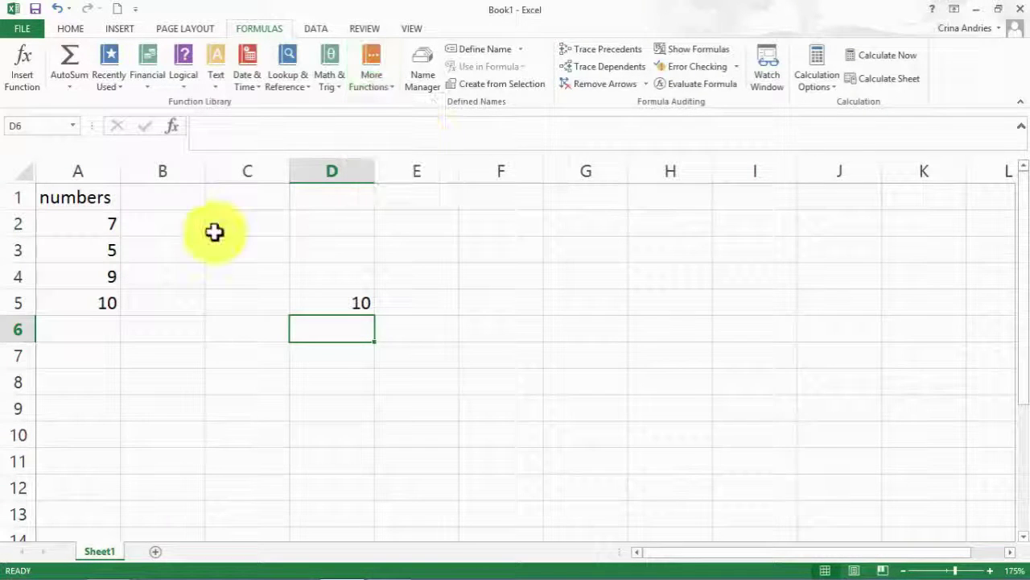
# Search for "sum" with Insert Function and choose the SUM function for cell D6
pyautogui.click(173, 130)
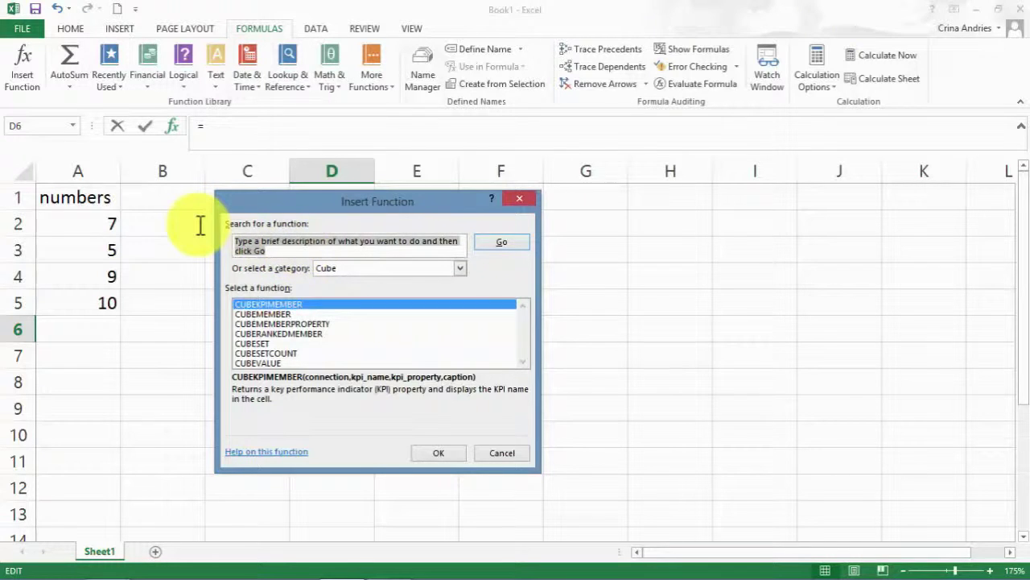
pyautogui.write('s')
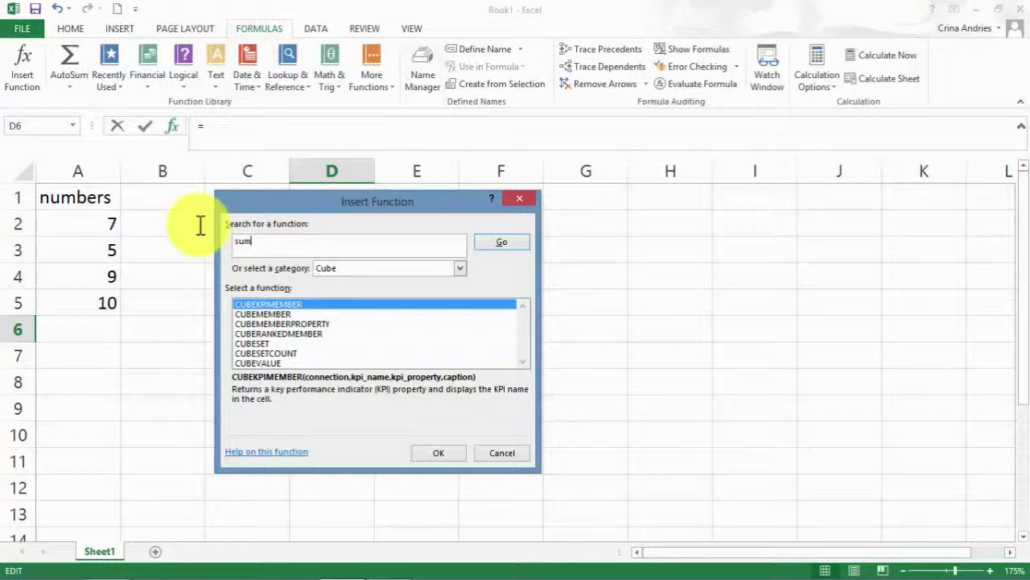
pyautogui.write('um')
pyautogui.click(493, 244)
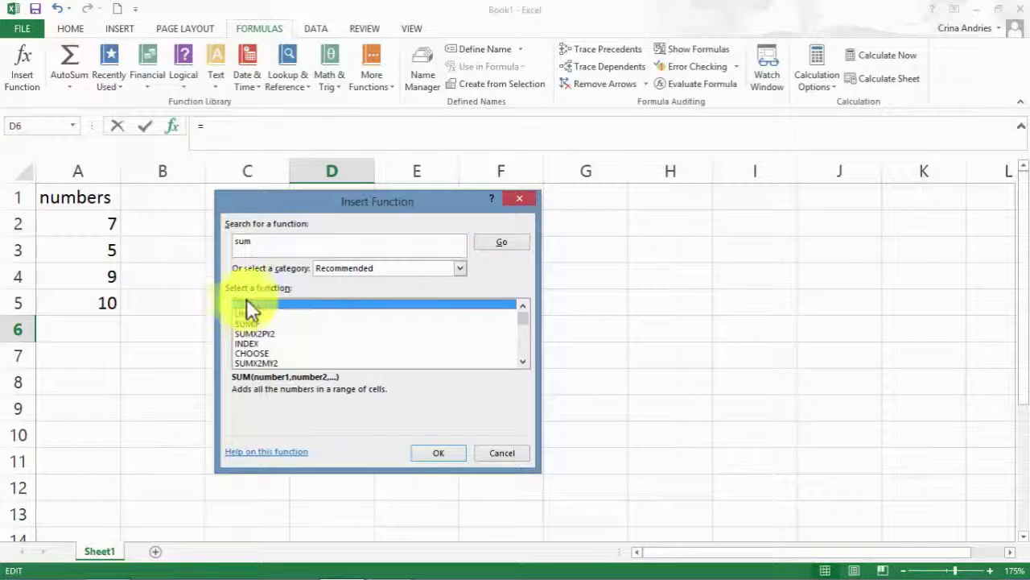
pyautogui.click(436, 452)
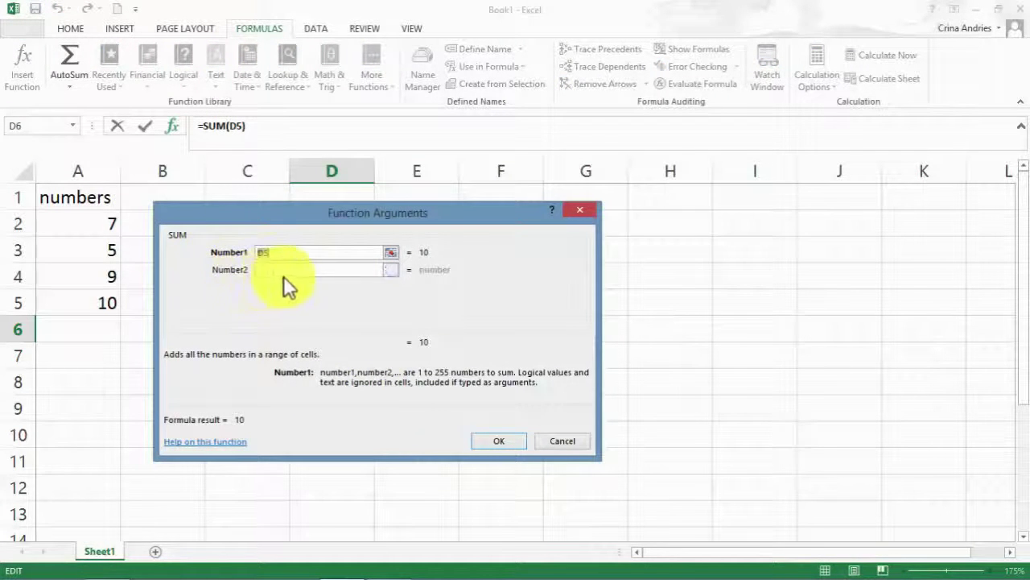
# Replace SUM's first argument with the range A2:A5 and enter the formula in D6
pyautogui.moveTo(334, 212); pyautogui.dragTo(414, 231)
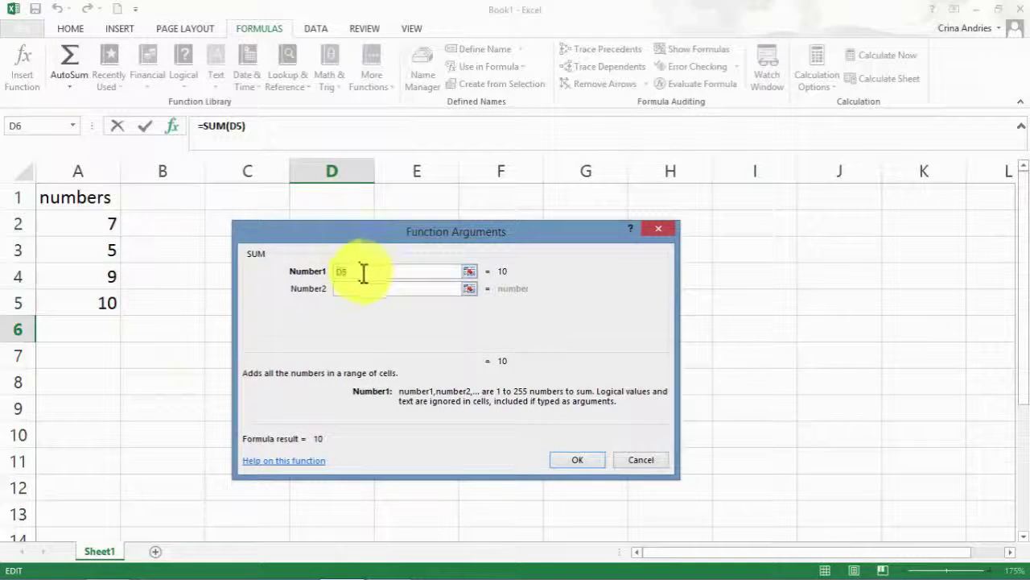
pyautogui.press('BackSpace')
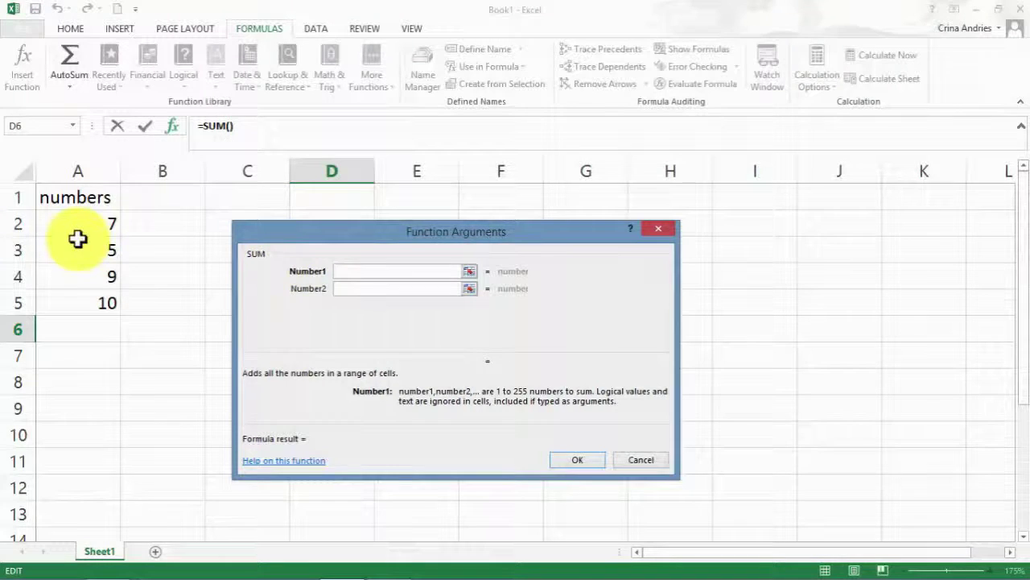
pyautogui.moveTo(96, 224); pyautogui.dragTo(97, 297)
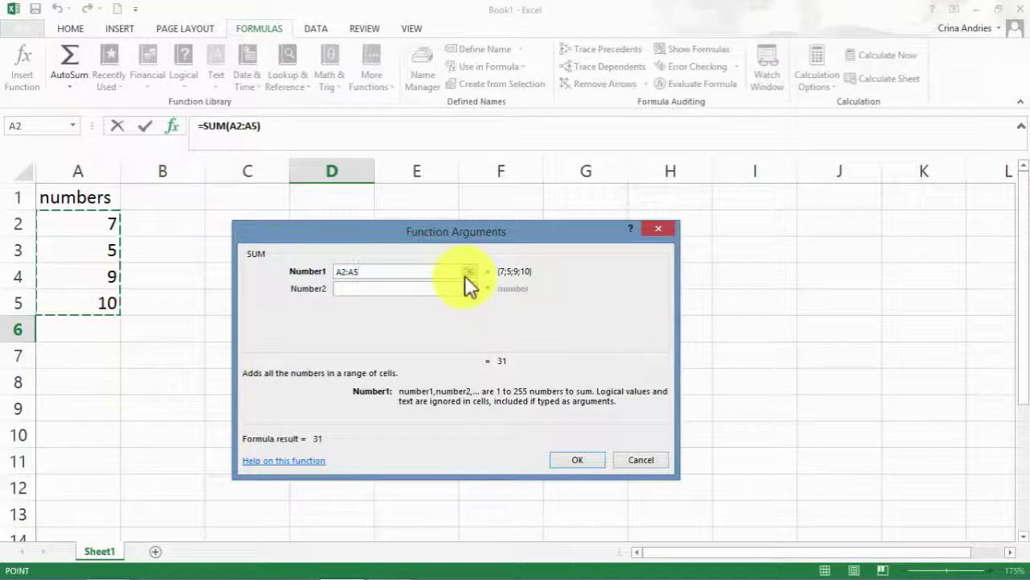
pyautogui.click(591, 463)
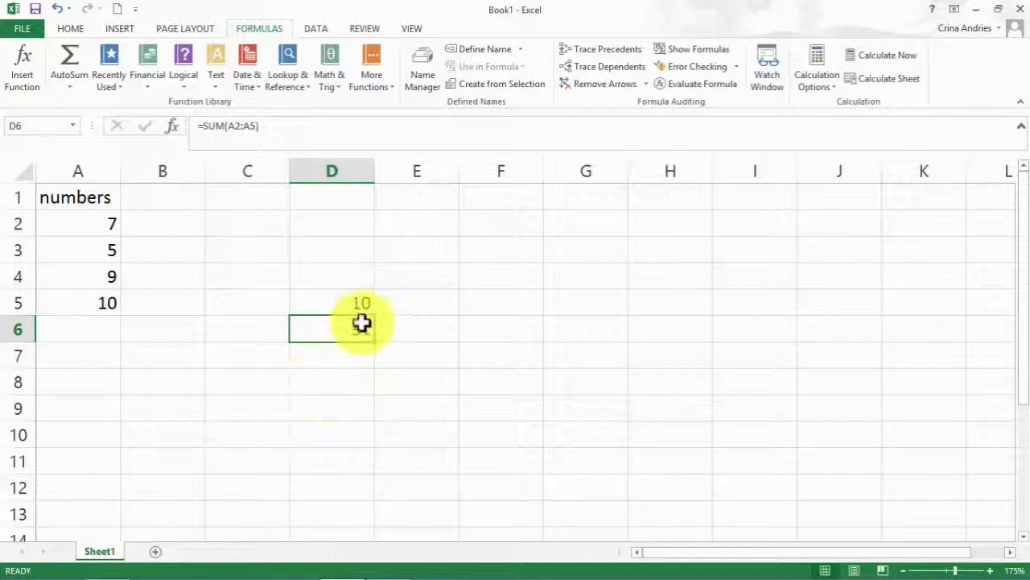
# Insert the recently used SUM function in cell A6 to total the range A2:A5
pyautogui.click(98, 339)
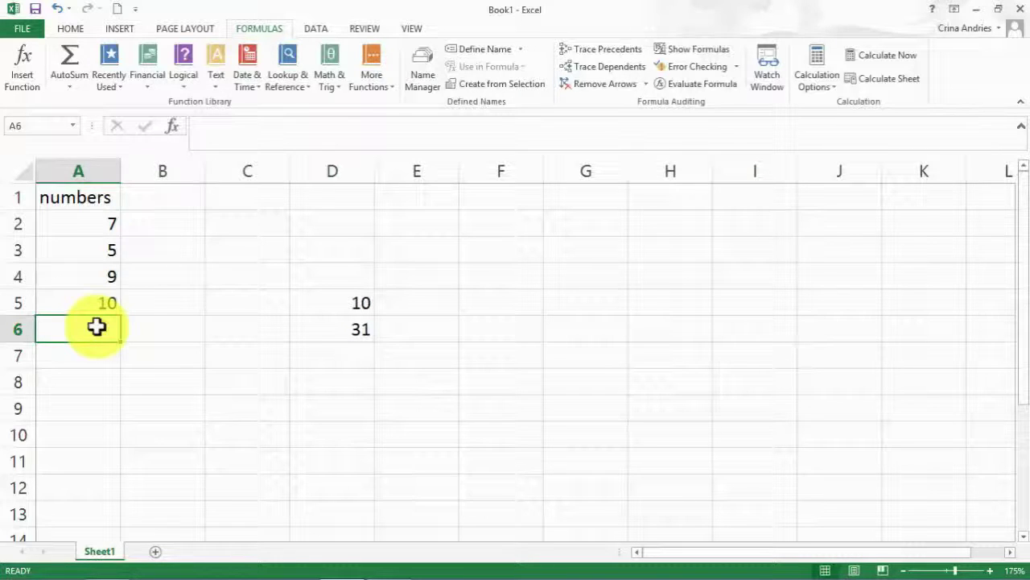
pyautogui.click(172, 126)
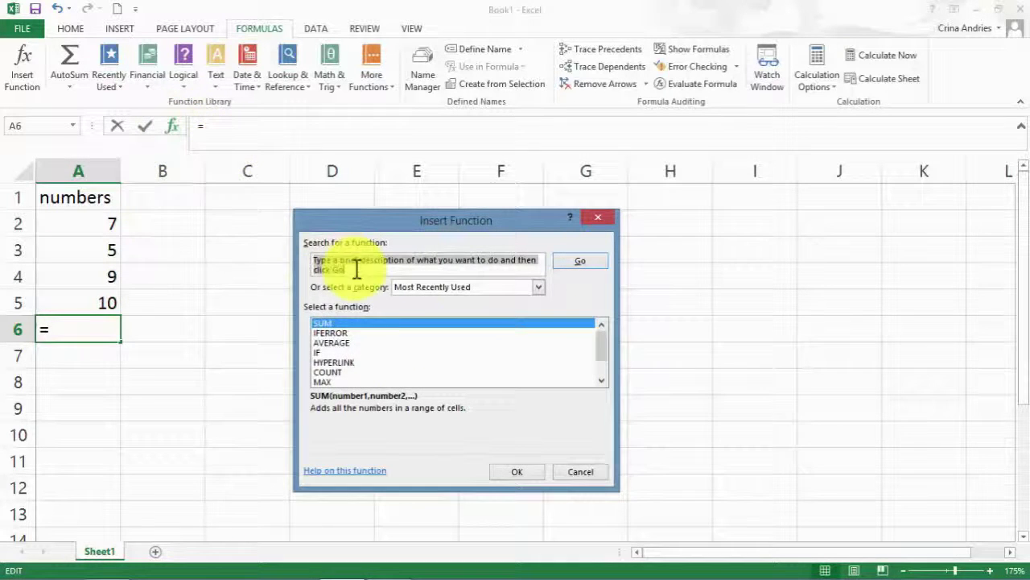
pyautogui.click(361, 322)
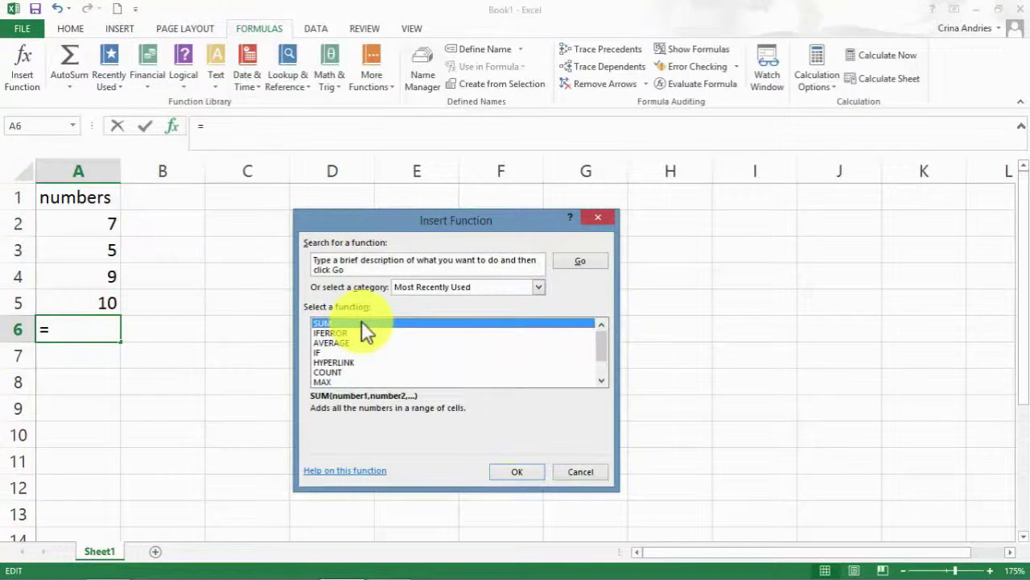
pyautogui.click(518, 471)
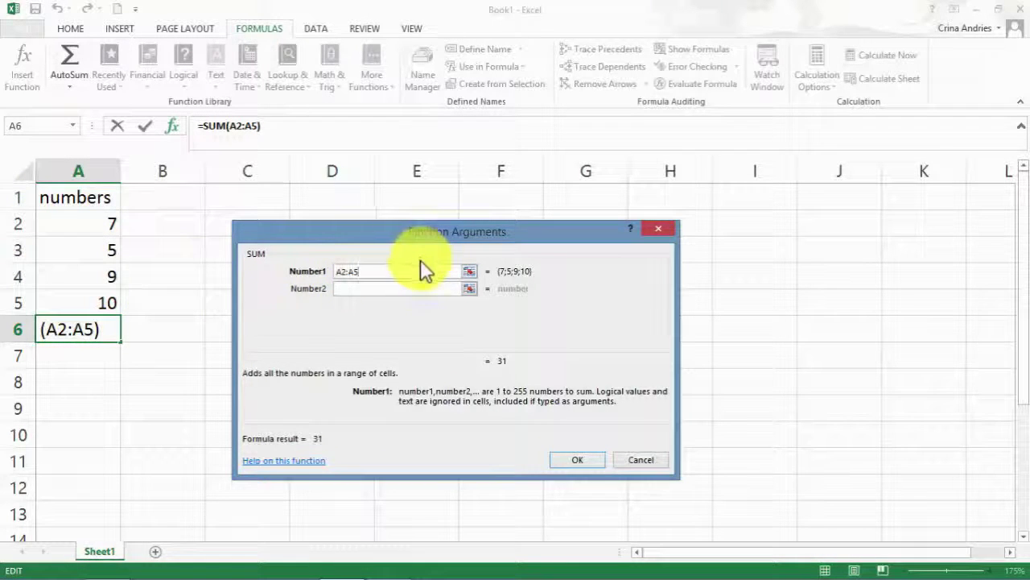
pyautogui.click(578, 460)
pyautogui.press('Return')
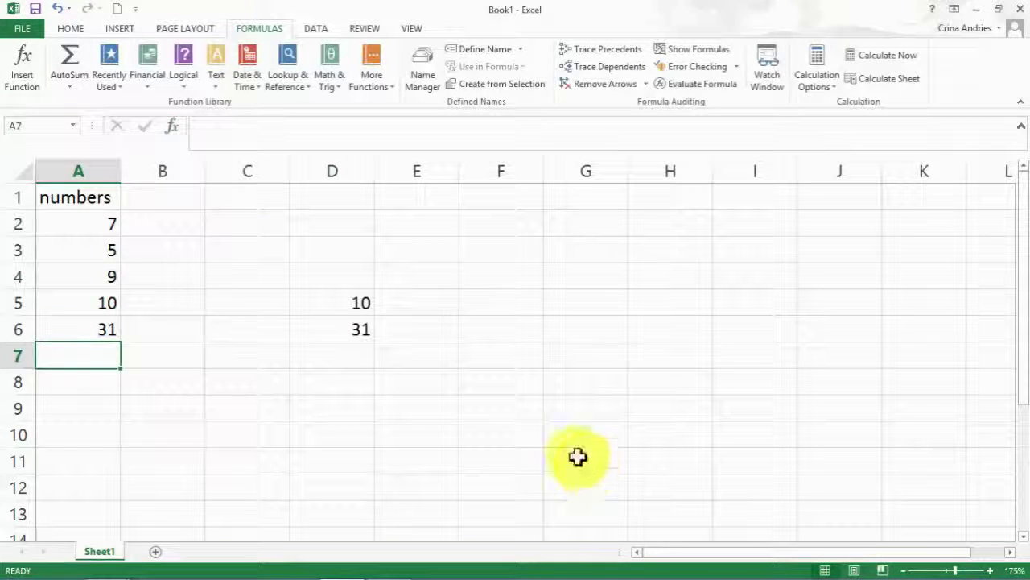
# Insert the SUM function in cell A7 with Insert Function and replace its suggested first argument with cell A2
pyautogui.click(173, 128)
pyautogui.moveTo(402, 220); pyautogui.dragTo(461, 220)
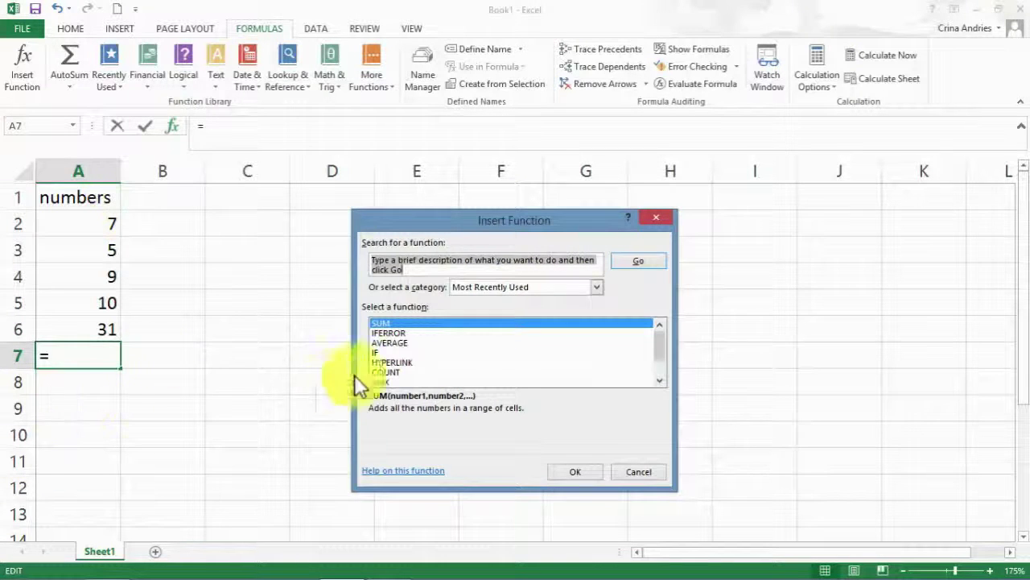
pyautogui.click(574, 471)
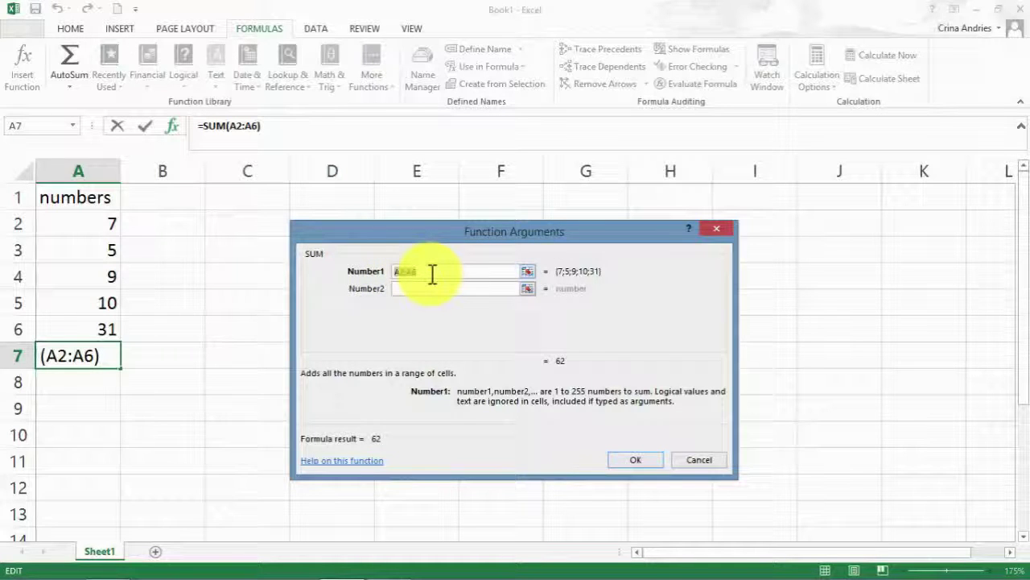
pyautogui.press('BackSpace')
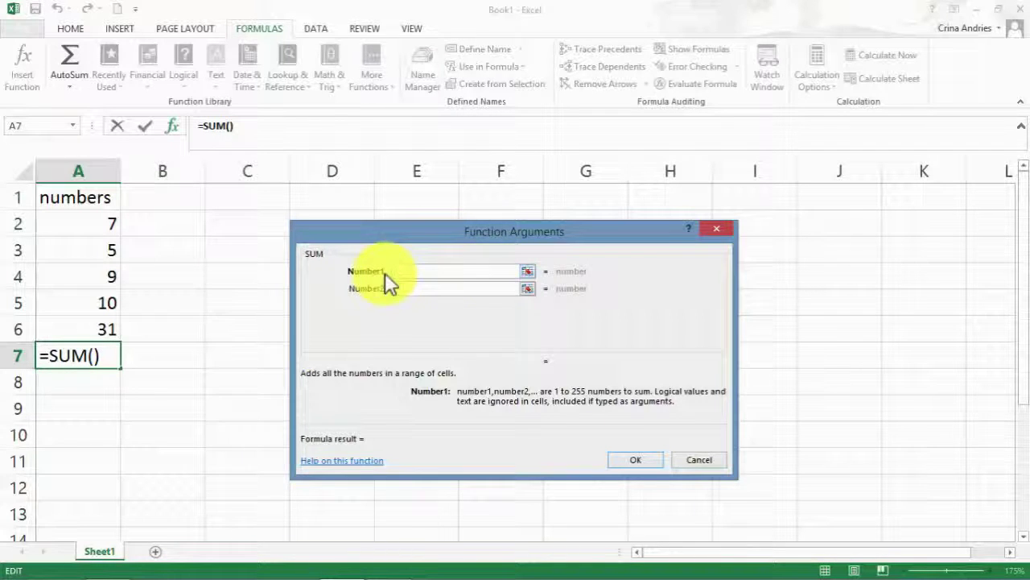
pyautogui.click(527, 271)
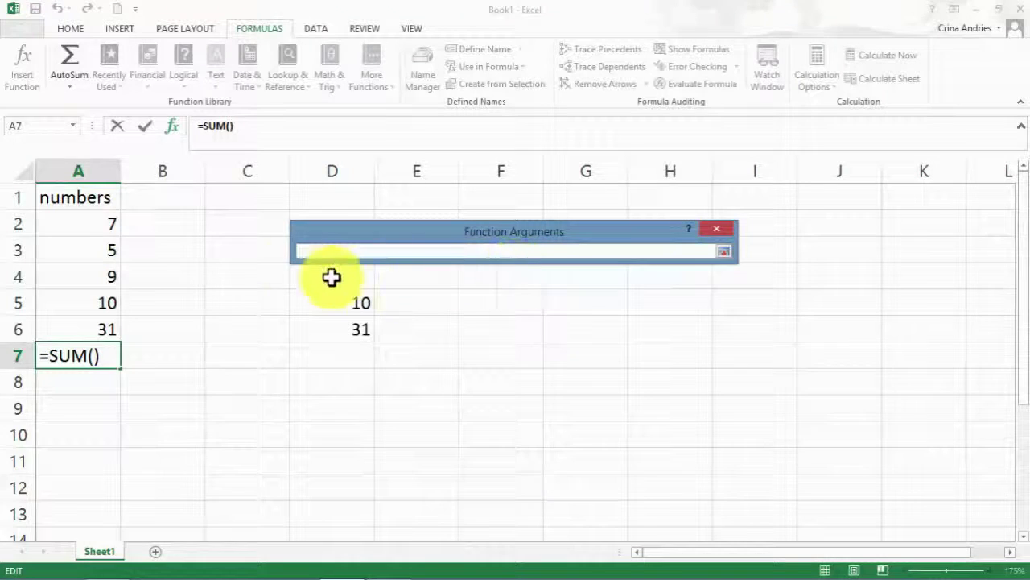
pyautogui.click(98, 223)
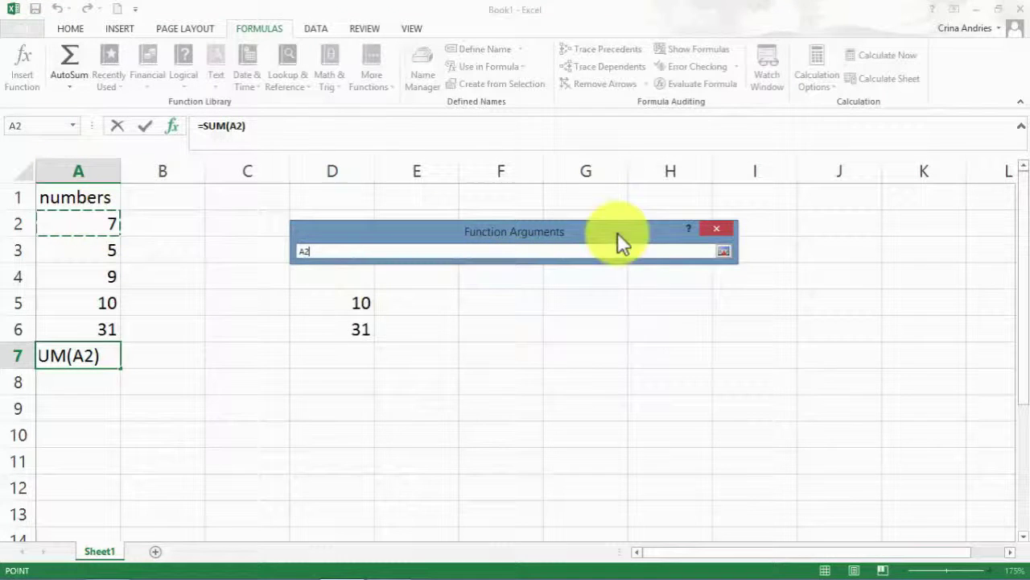
pyautogui.click(723, 251)
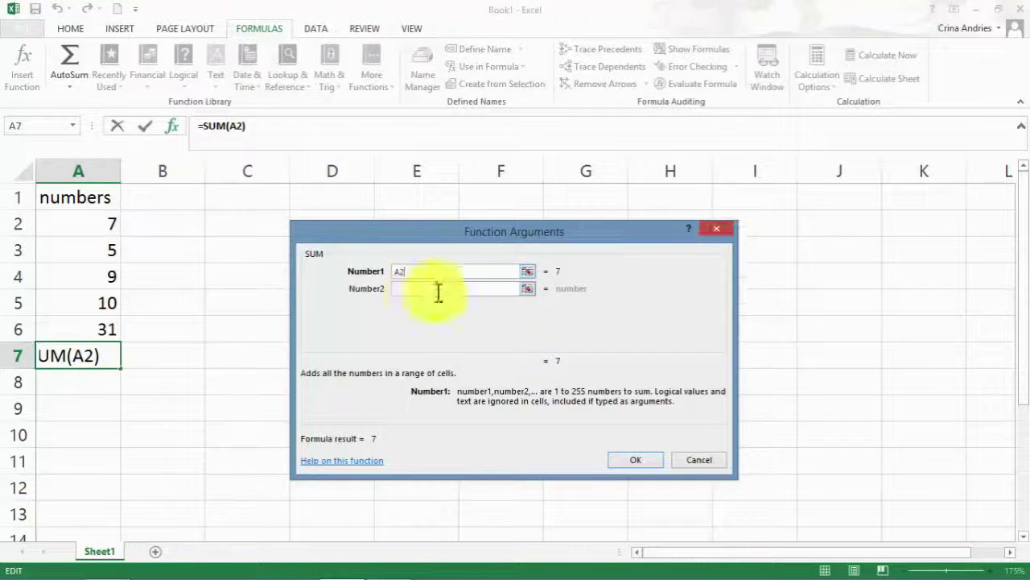
# Set the second and third arguments of SUM to cells A3 and A4
pyautogui.click(527, 287)
pyautogui.click(105, 251)
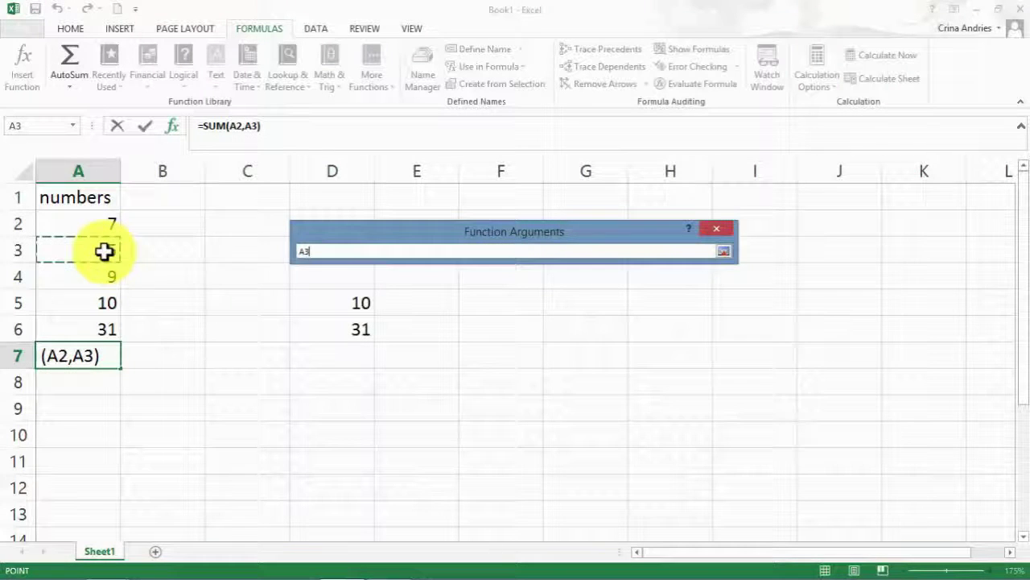
pyautogui.click(724, 250)
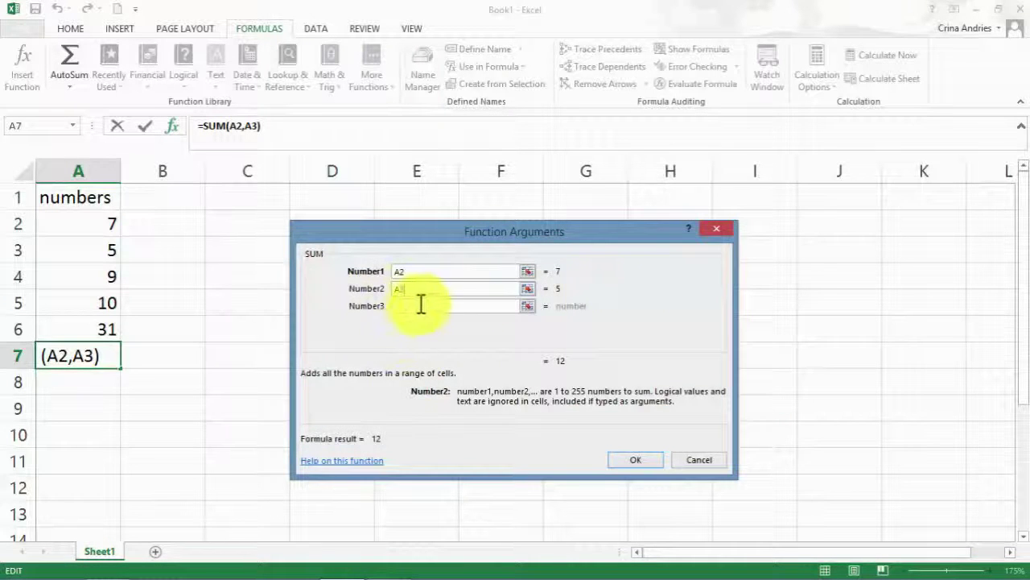
pyautogui.click(422, 306)
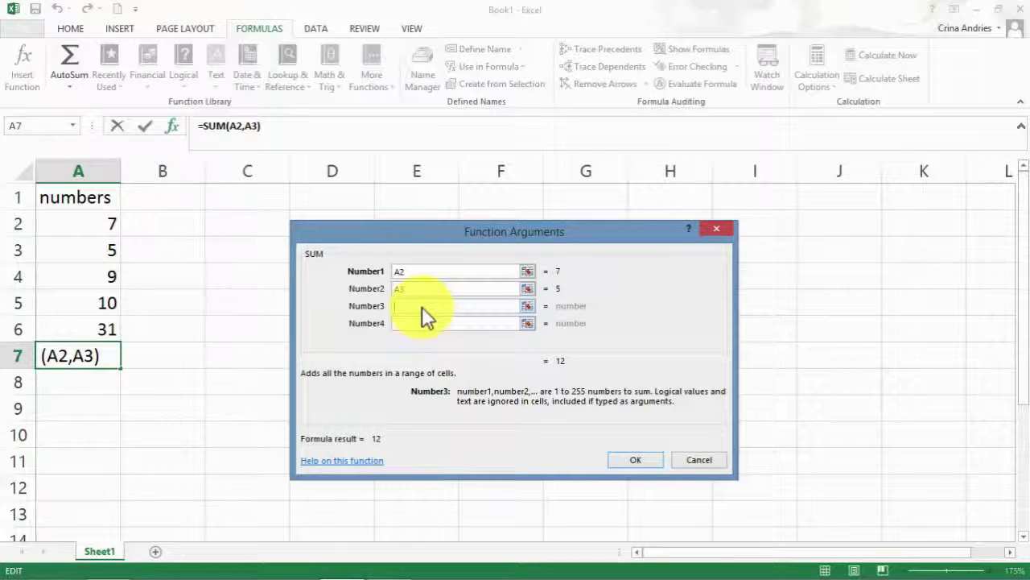
pyautogui.write('A4')
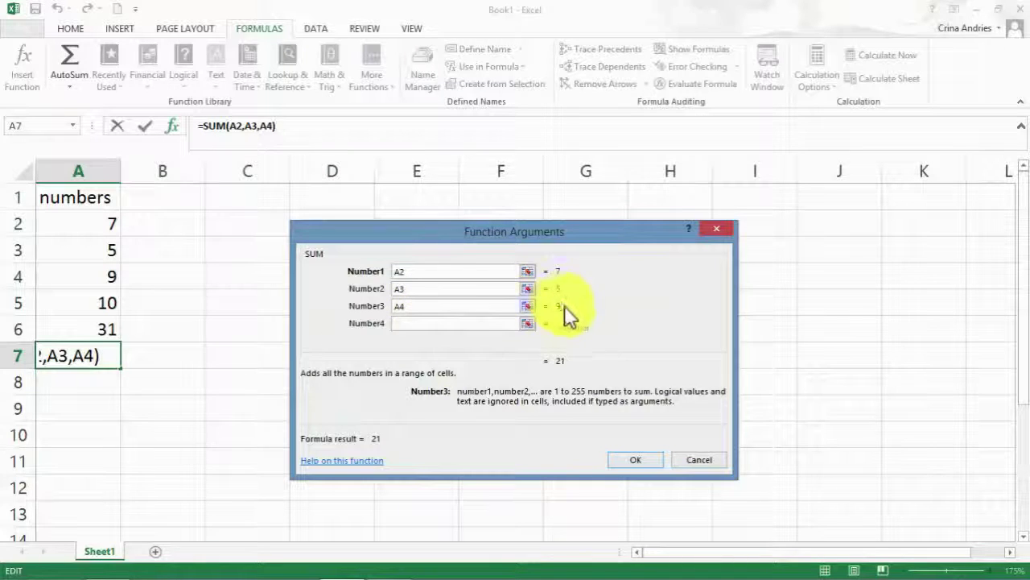
# Set the fourth and fifth arguments of SUM to cells A5 and A6 and enter the formula in A7
pyautogui.click(459, 320)
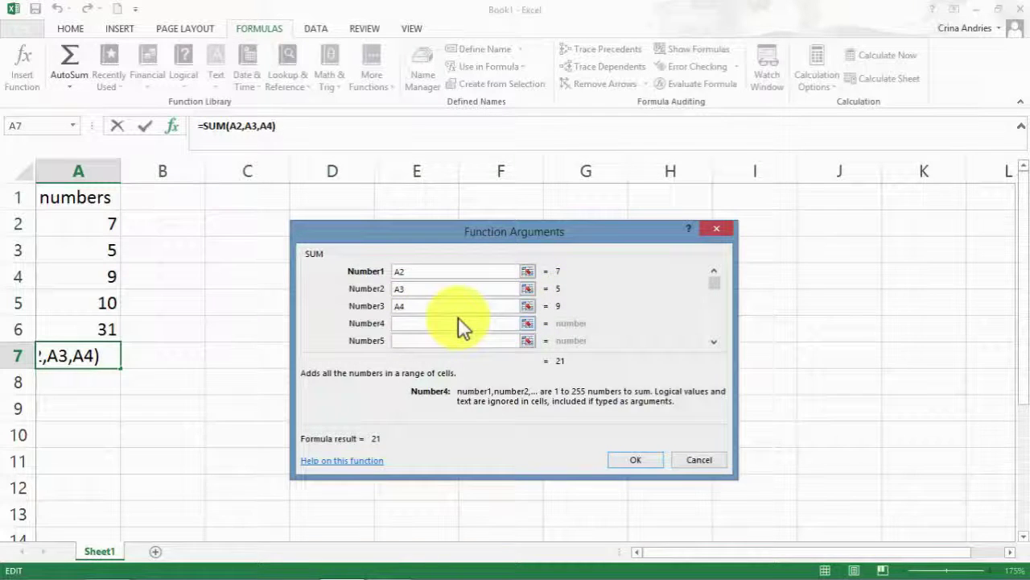
pyautogui.write('A5')
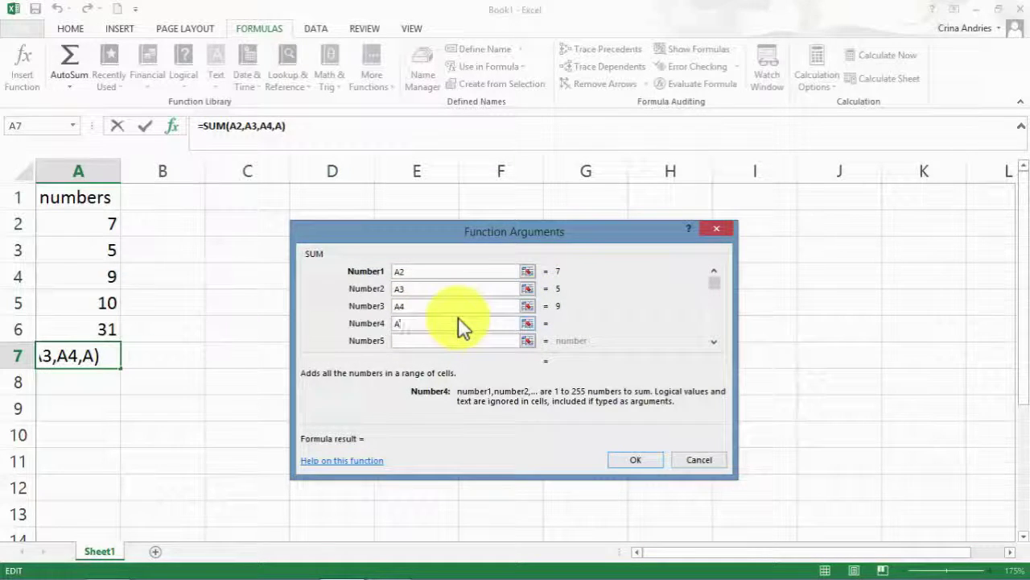
pyautogui.click(528, 341)
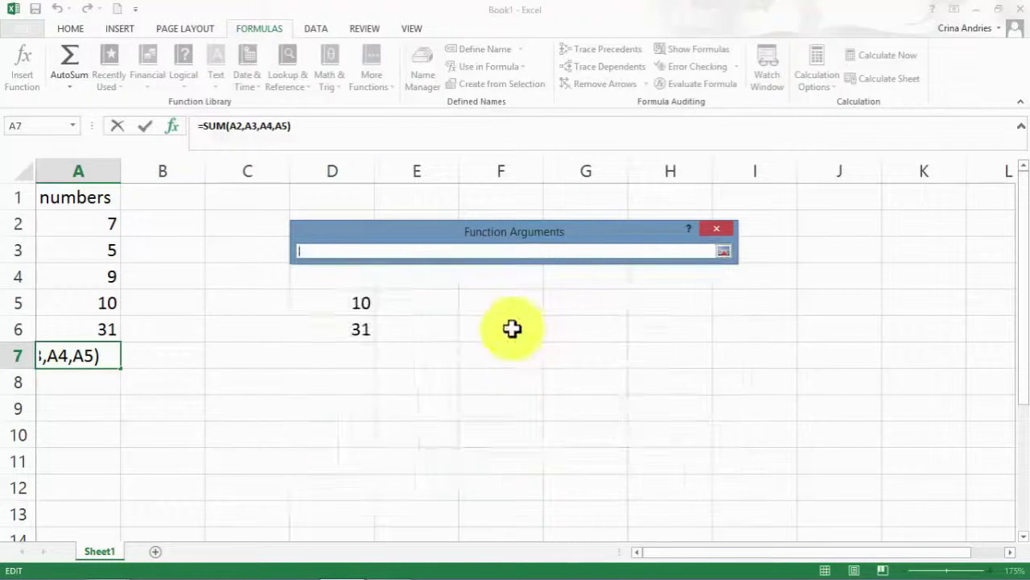
pyautogui.click(96, 328)
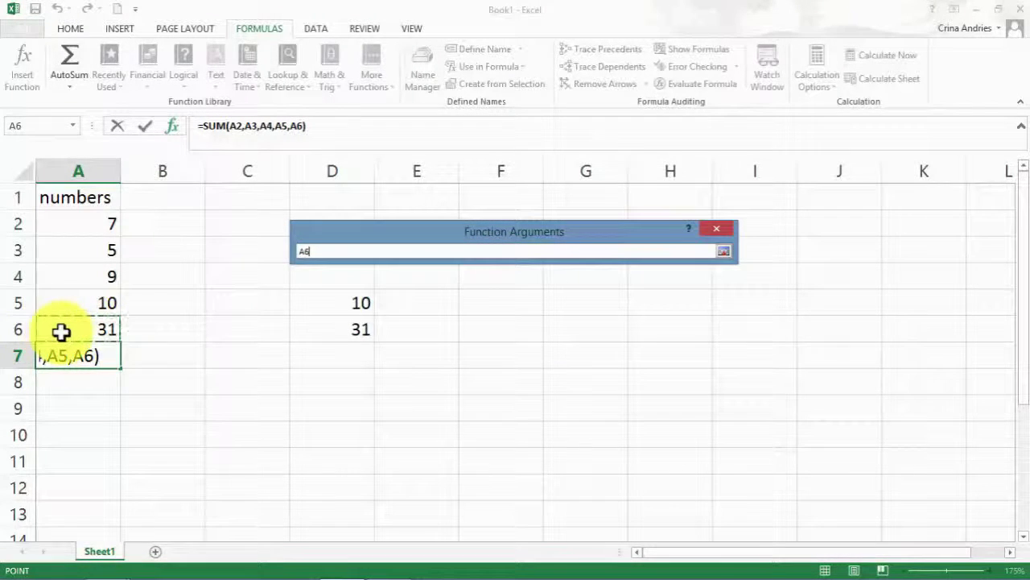
pyautogui.click(723, 252)
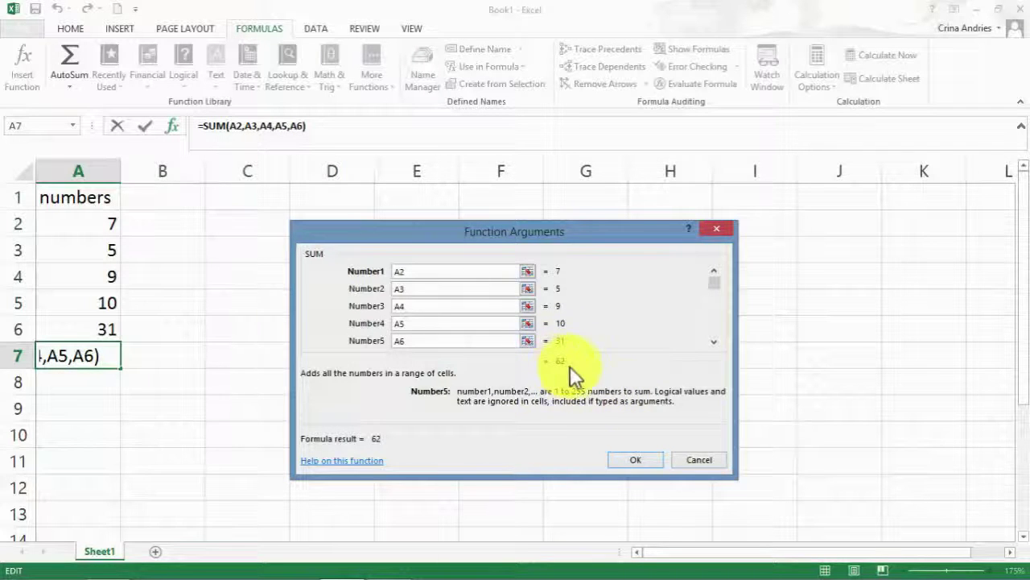
pyautogui.click(638, 458)
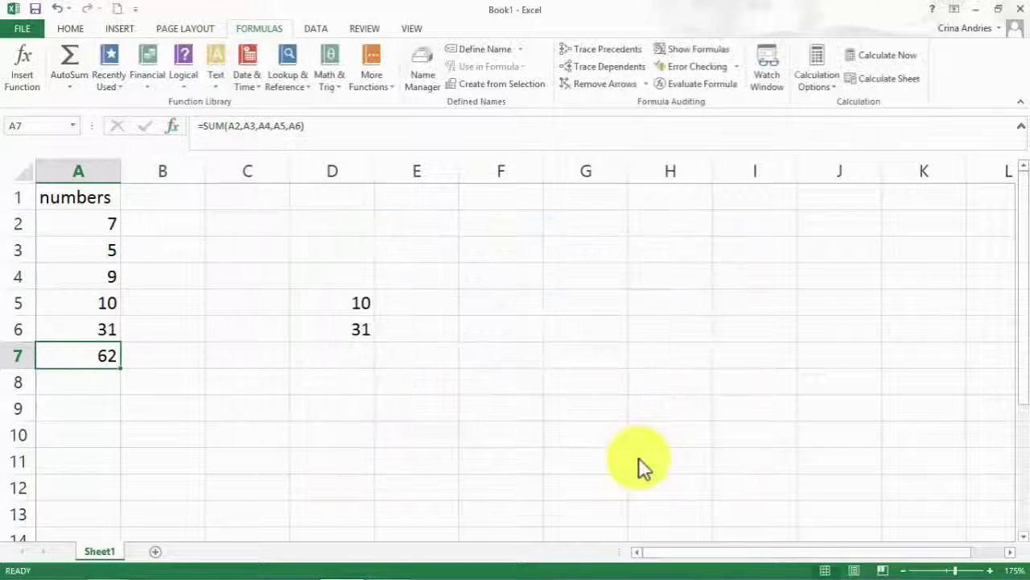
# Write the formula =sum(A2:A7) directly in cell A8, picking the range from the sheet
pyautogui.click(94, 384)
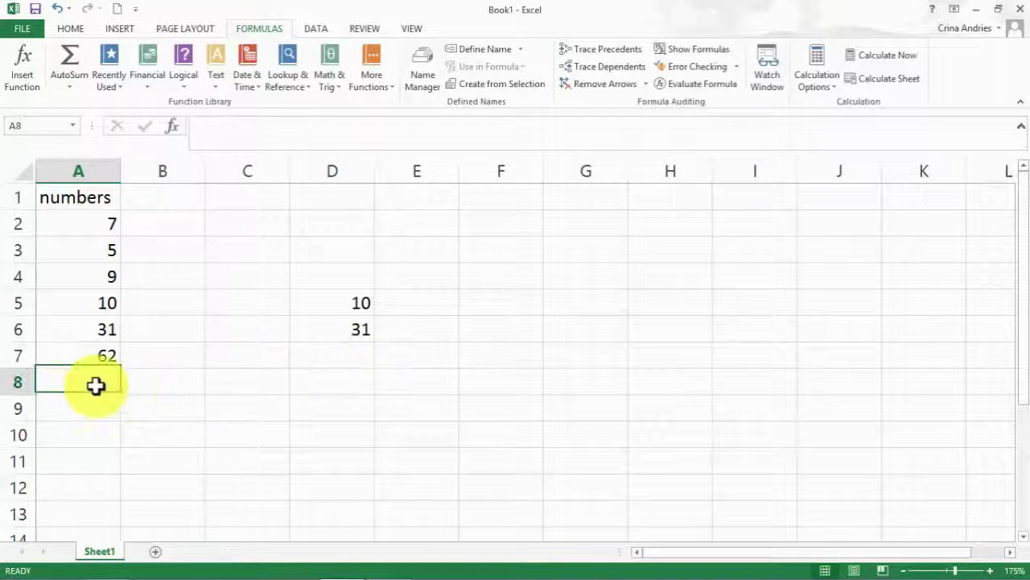
pyautogui.click(135, 382)
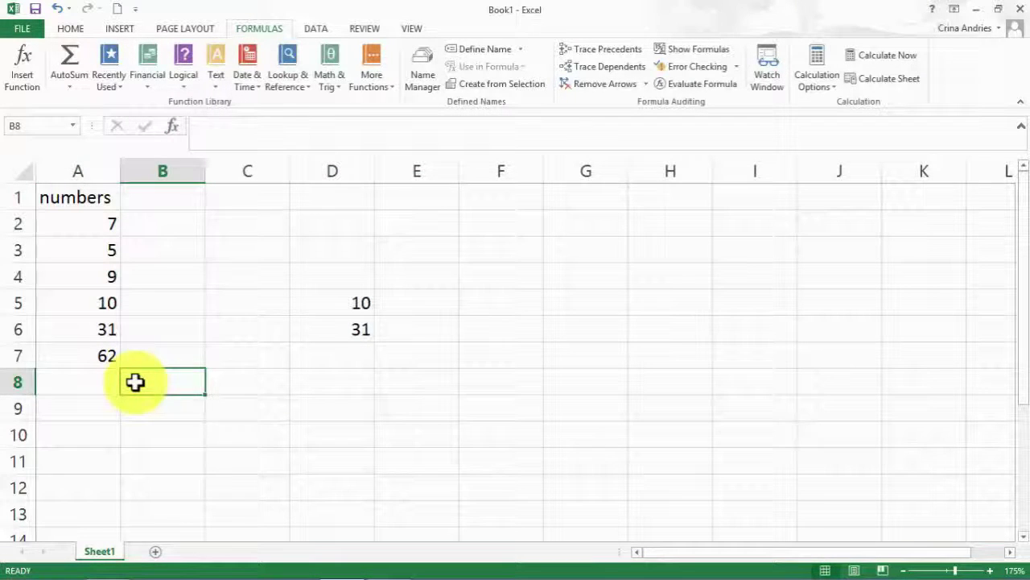
pyautogui.press('Up')
pyautogui.press('Left')
pyautogui.press('Down')
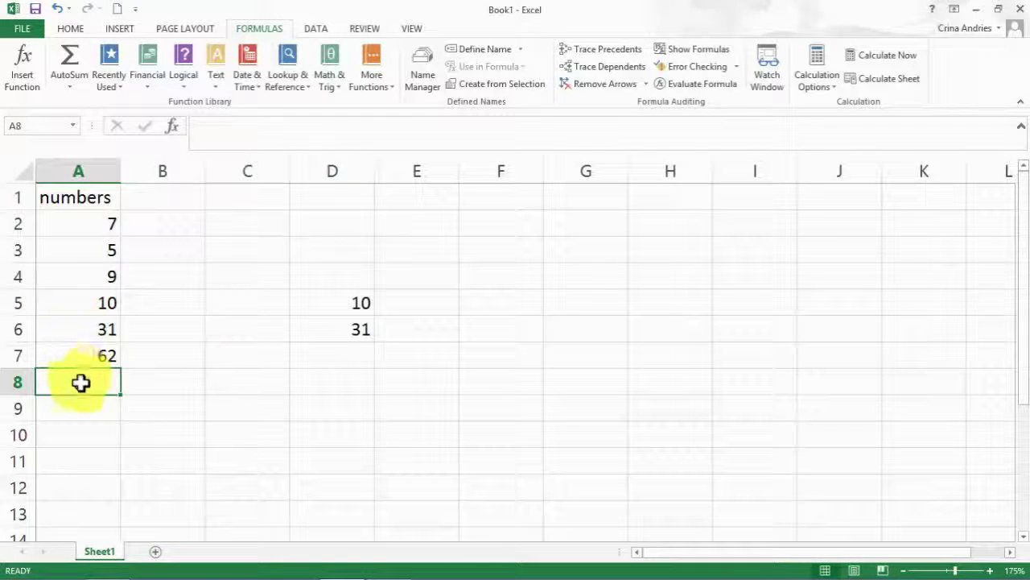
pyautogui.write('=')
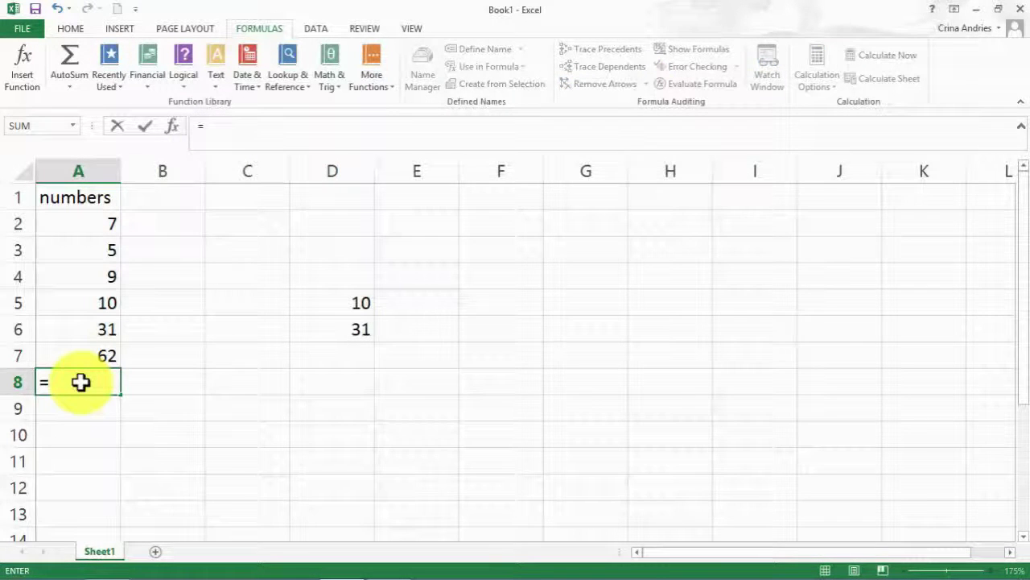
pyautogui.write('sum')
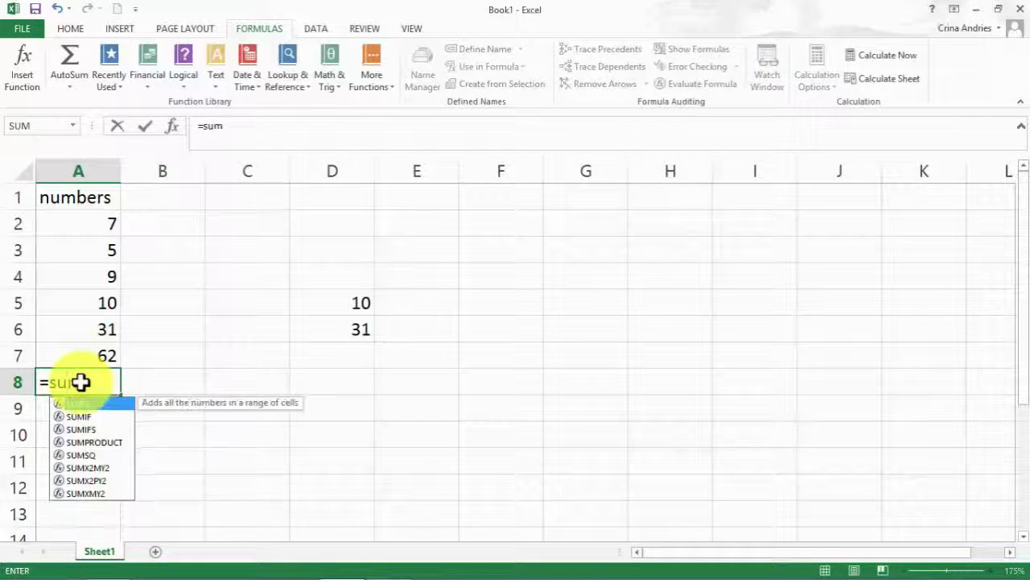
pyautogui.write('()')
pyautogui.click(91, 383)
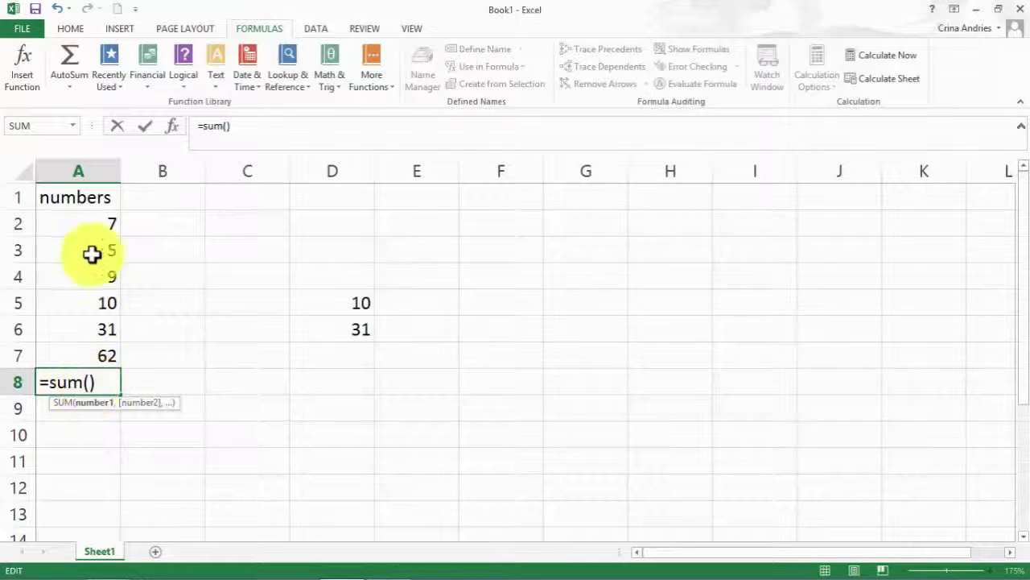
pyautogui.moveTo(78, 219); pyautogui.dragTo(83, 350)
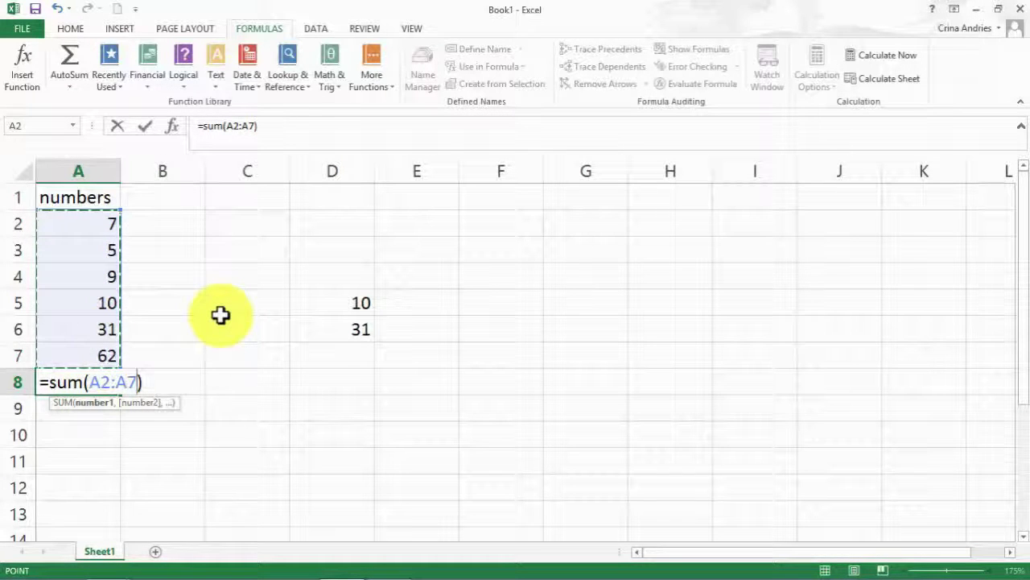
pyautogui.press('Return')
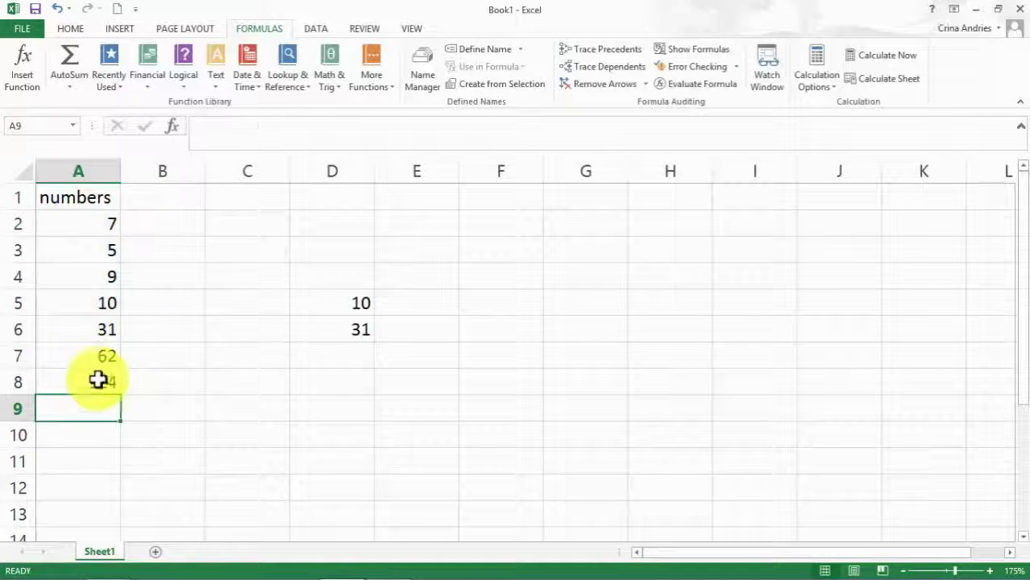
# Examine the function name and argument range in the formula of cell A8
pyautogui.click(96, 382)
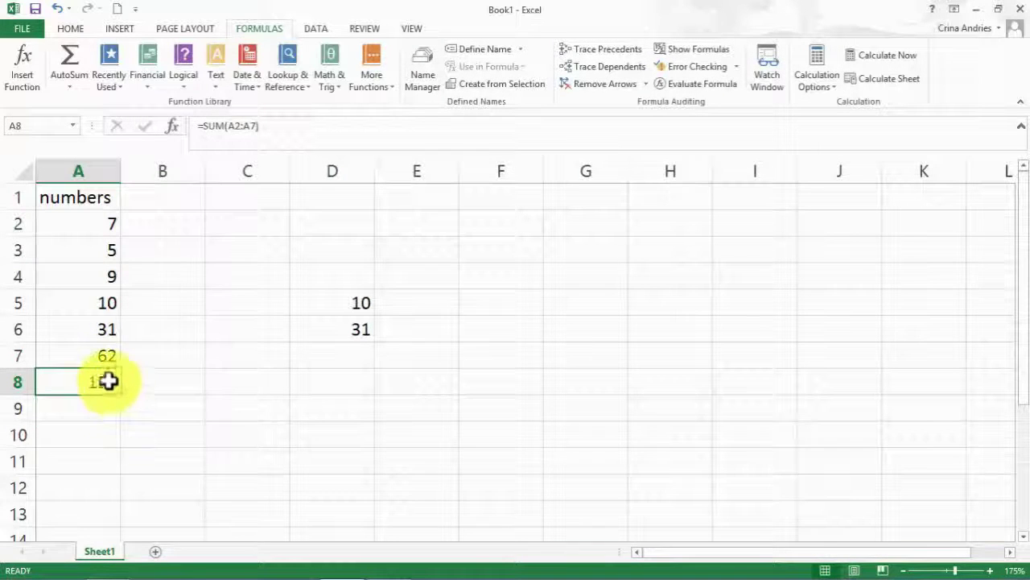
pyautogui.click(204, 133)
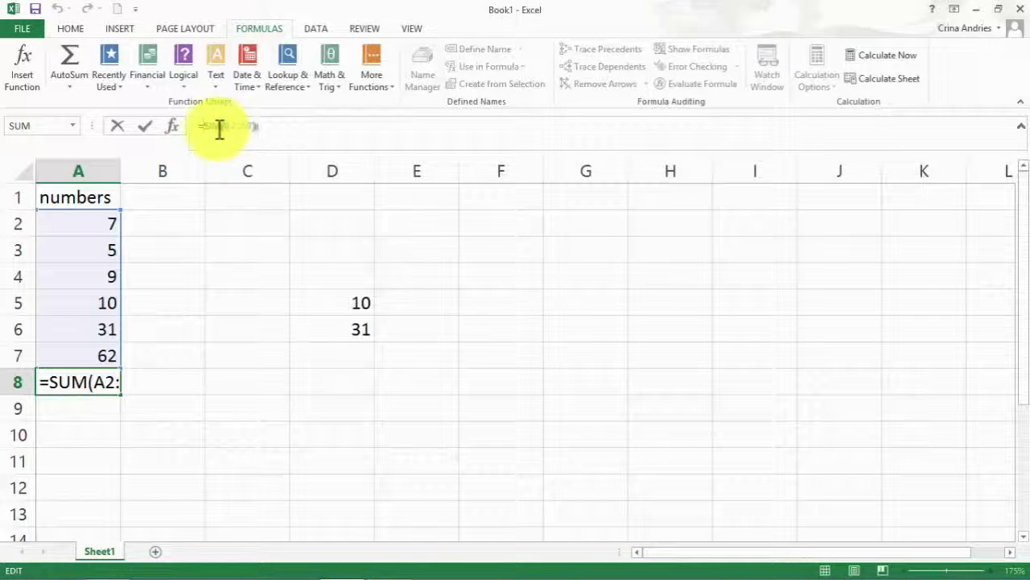
pyautogui.moveTo(204, 128); pyautogui.dragTo(235, 131)
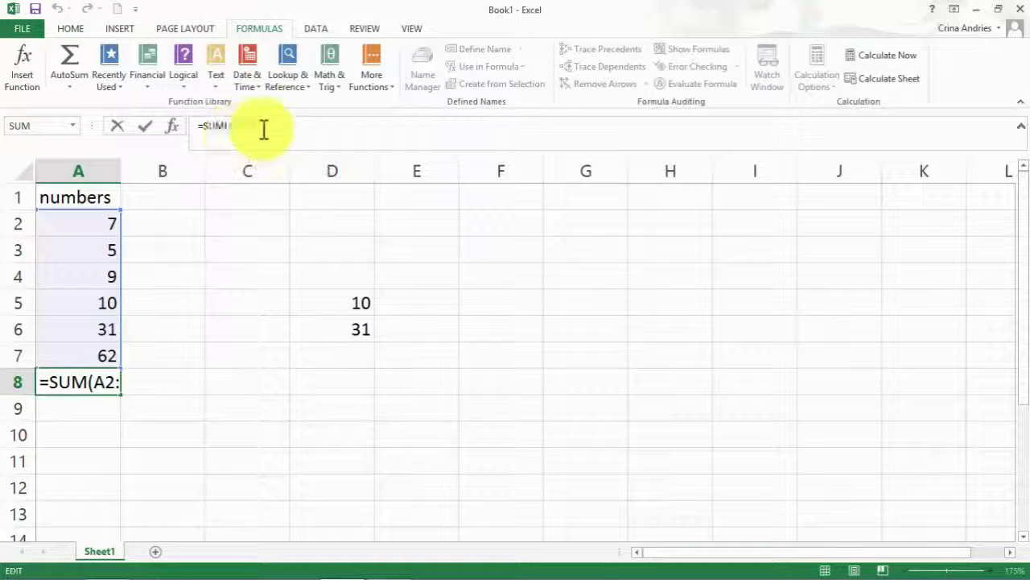
pyautogui.press('Return')
# Write the formula =sum(A2:A8) for cell A9, picking the range from the sheet, and review the entered formula
pyautogui.click(191, 412)
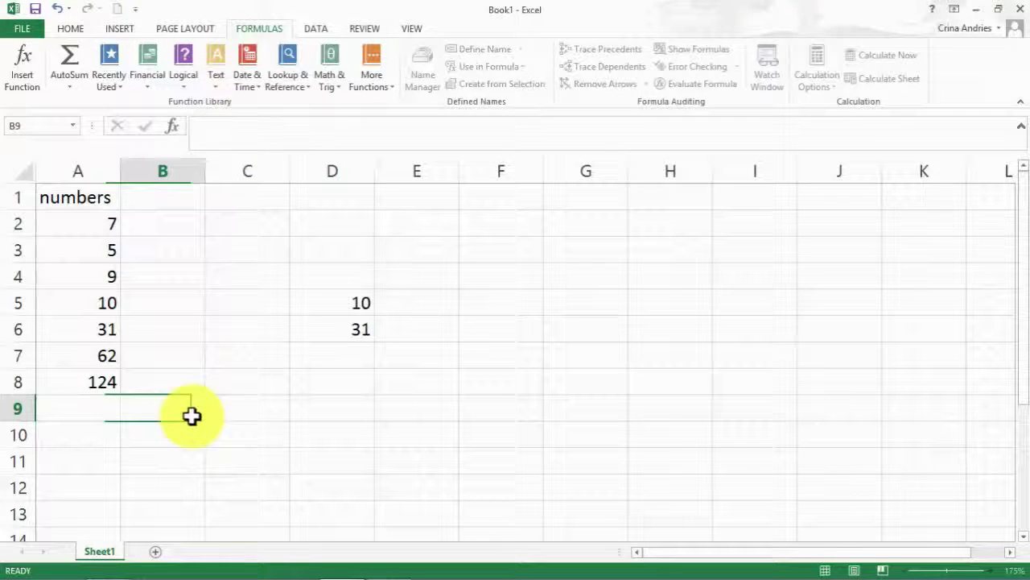
pyautogui.click(70, 403)
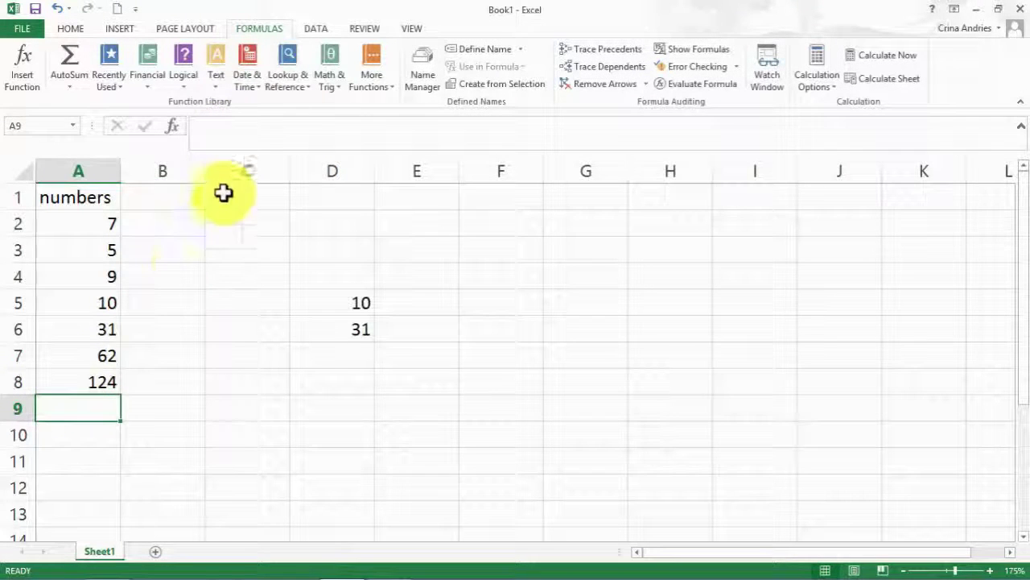
pyautogui.click(256, 125)
pyautogui.write('=sum()')
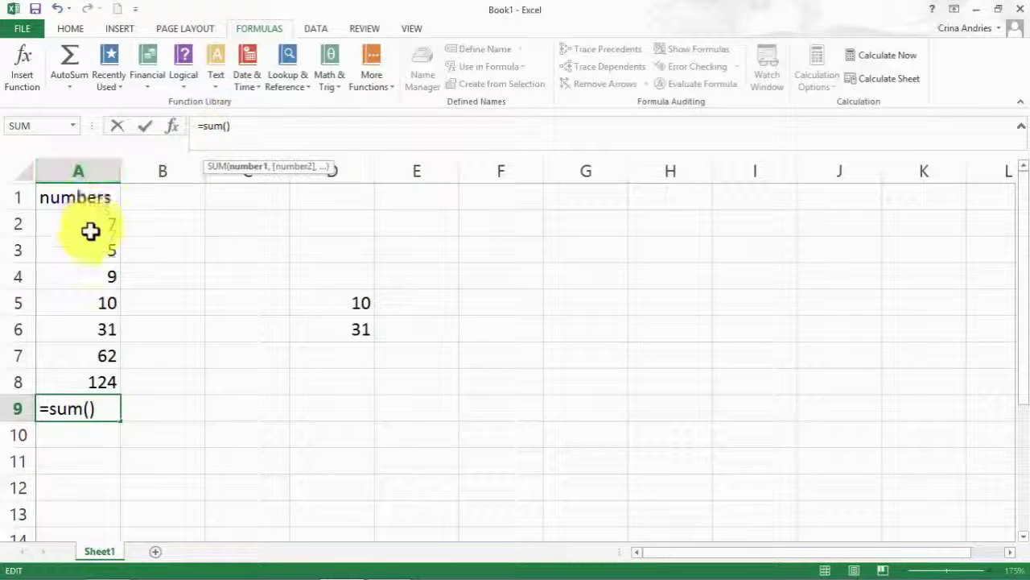
pyautogui.click(97, 225)
pyautogui.moveTo(97, 227); pyautogui.dragTo(76, 378)
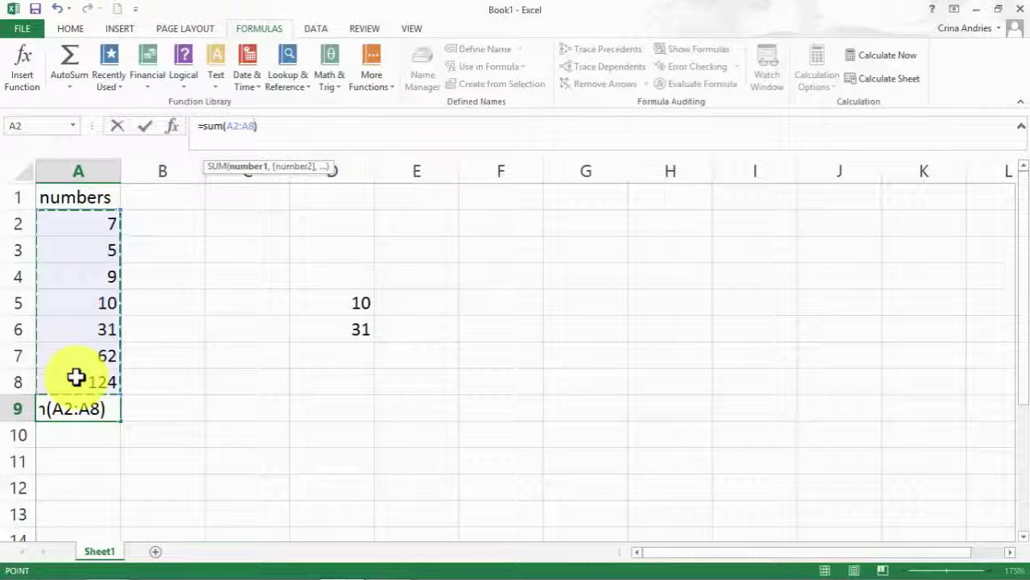
pyautogui.press('Return')
pyautogui.click(76, 409)
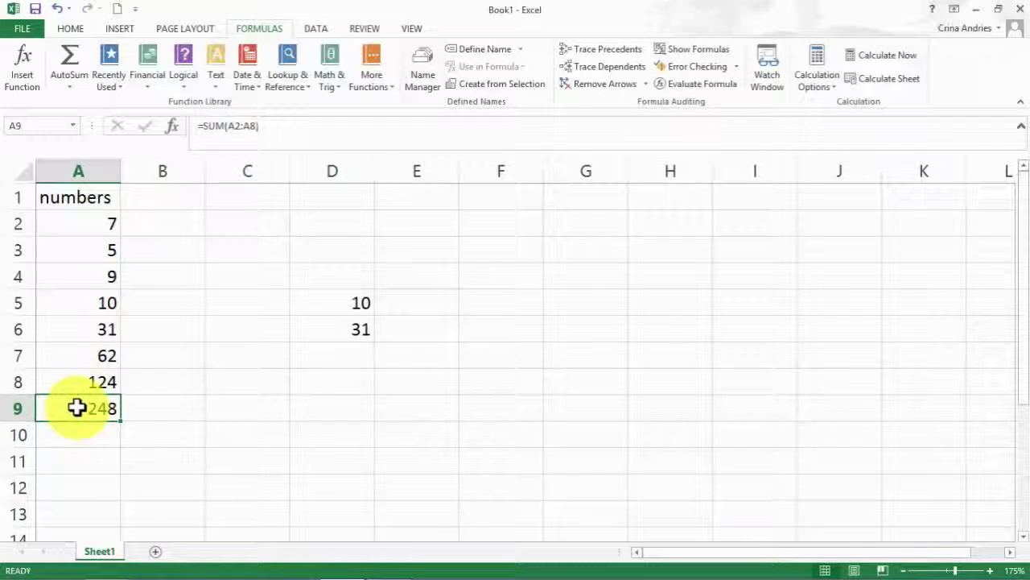
pyautogui.click(305, 129)
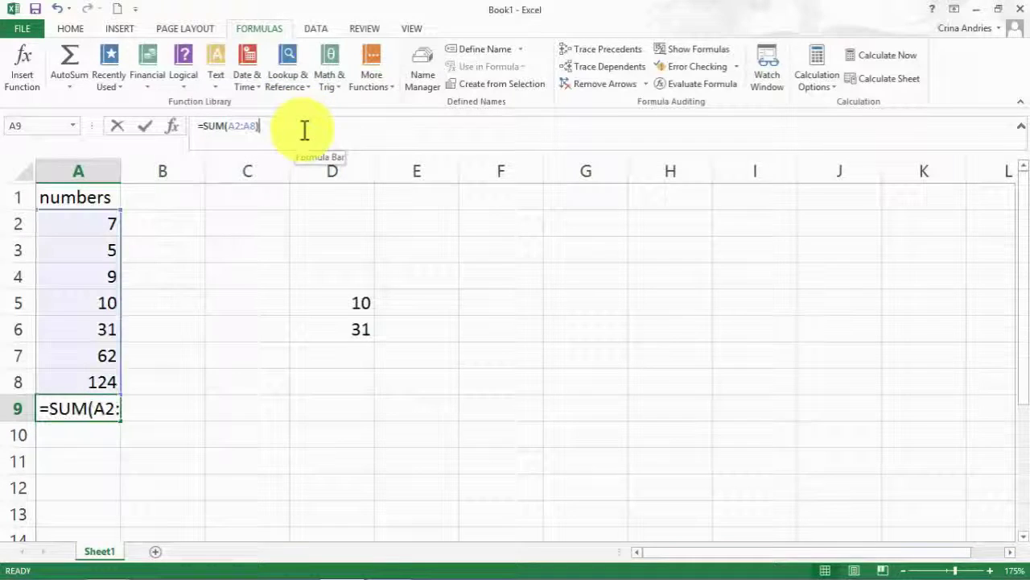
pyautogui.press('Return')
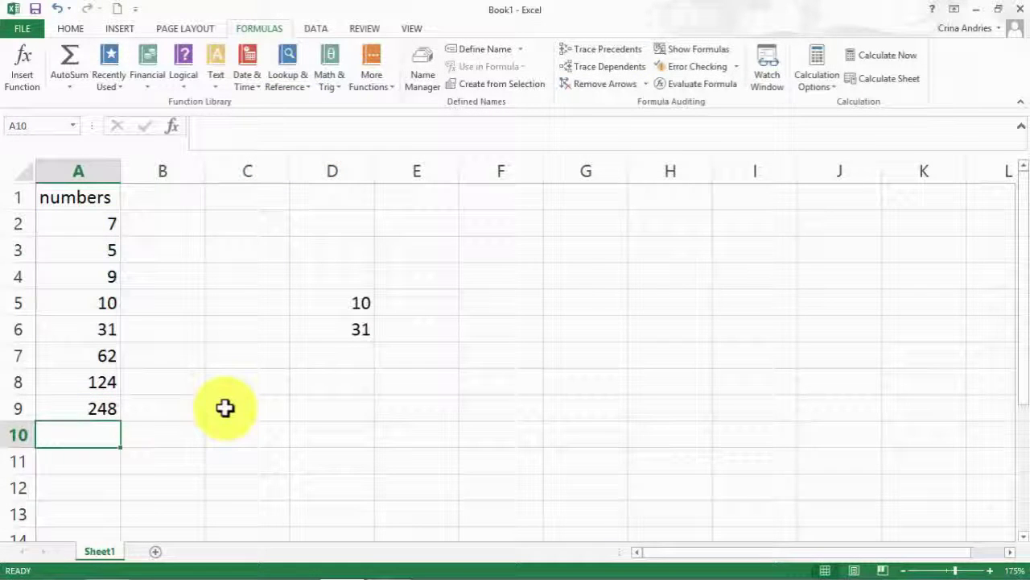
pyautogui.press('Return')
pyautogui.press('Up')
pyautogui.press('Up')
pyautogui.press('Up')
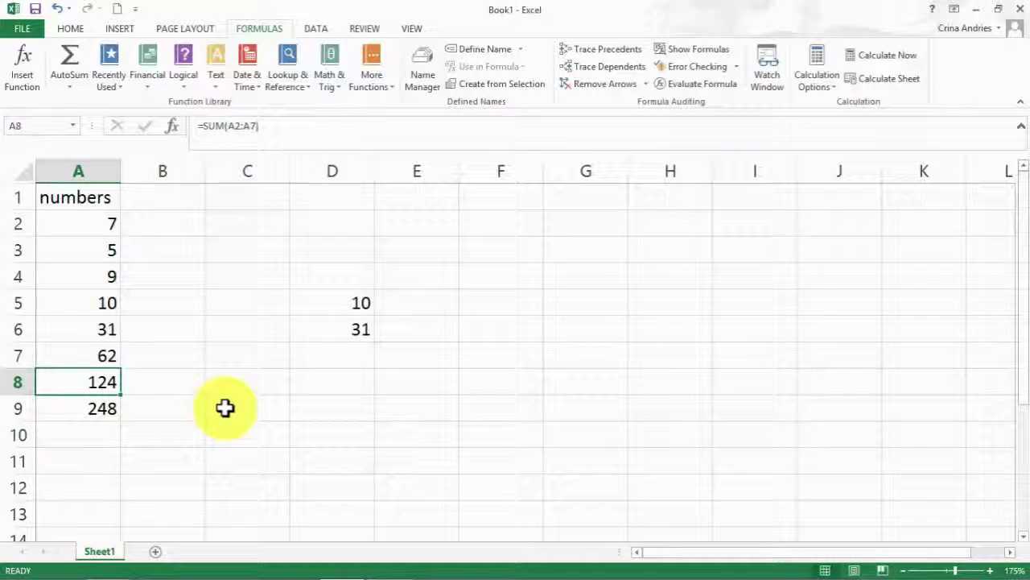
pyautogui.press('Right')
pyautogui.press('Right')
pyautogui.press('Left')
pyautogui.press('Left')
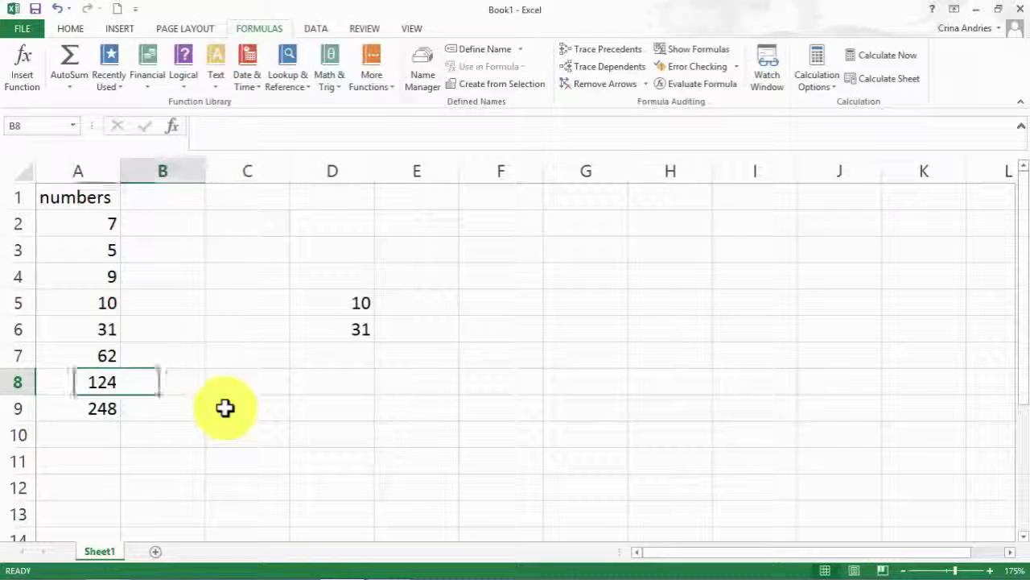